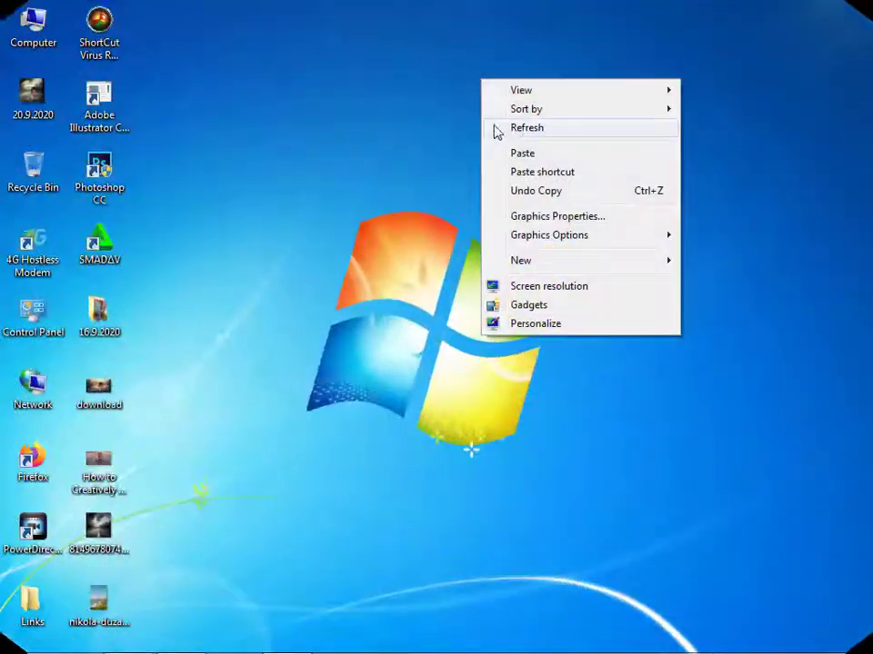
# Refresh the desktop several times from its right-click menu
pyautogui.click(495, 130)
pyautogui.rightClick(462, 101)
pyautogui.click(501, 148)
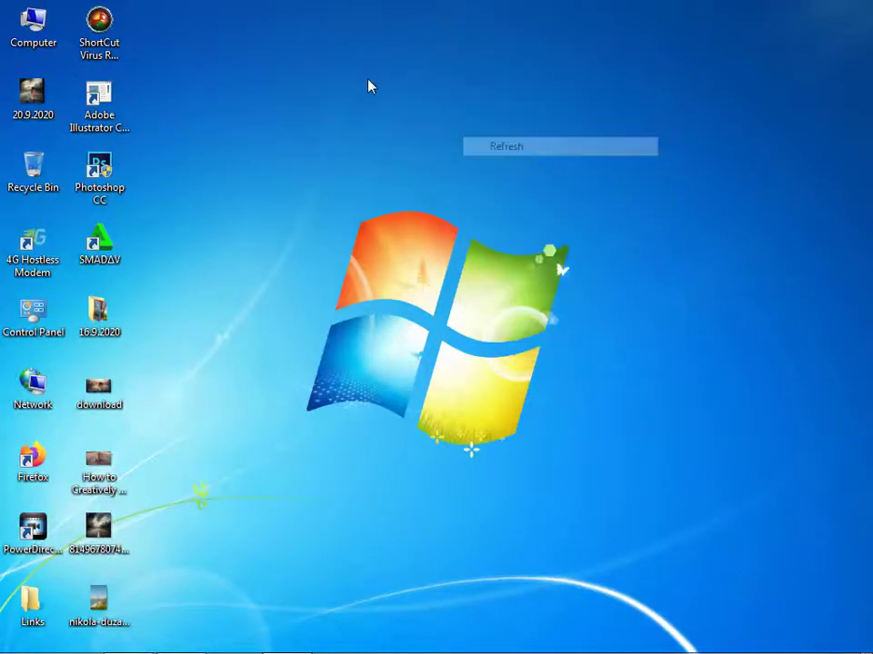
pyautogui.rightClick(369, 77)
pyautogui.click(414, 123)
pyautogui.rightClick(382, 92)
pyautogui.click(419, 141)
pyautogui.rightClick(347, 92)
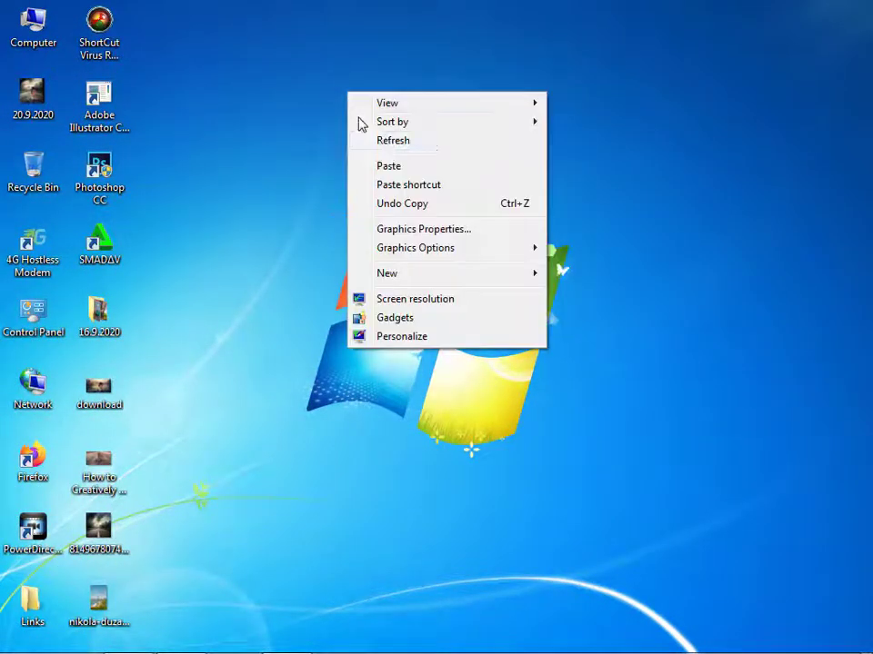
pyautogui.click(389, 143)
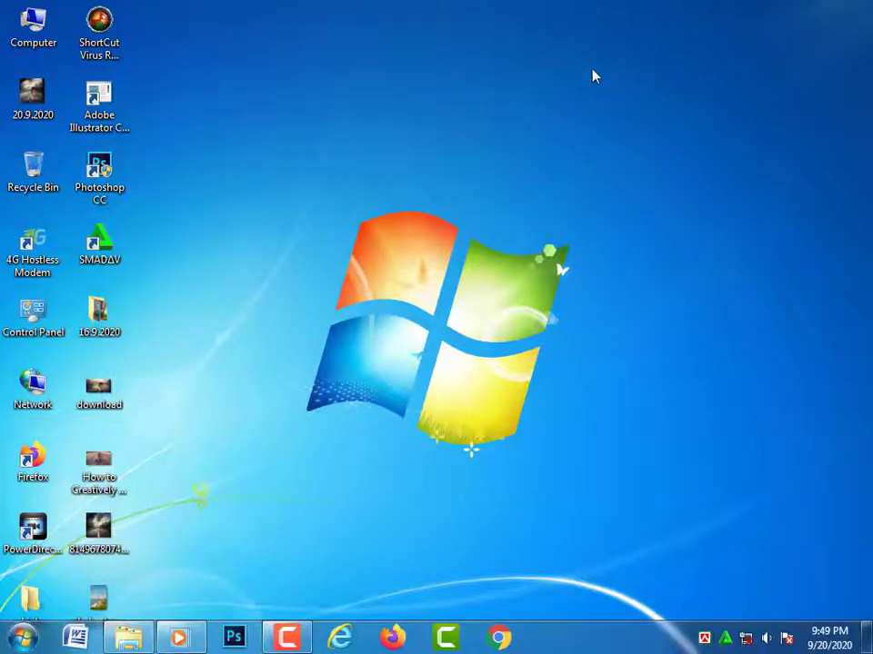
# In Photoshop, move and enlarge the Backrawon.png window, then select the whole canvas
pyautogui.click(227, 641)
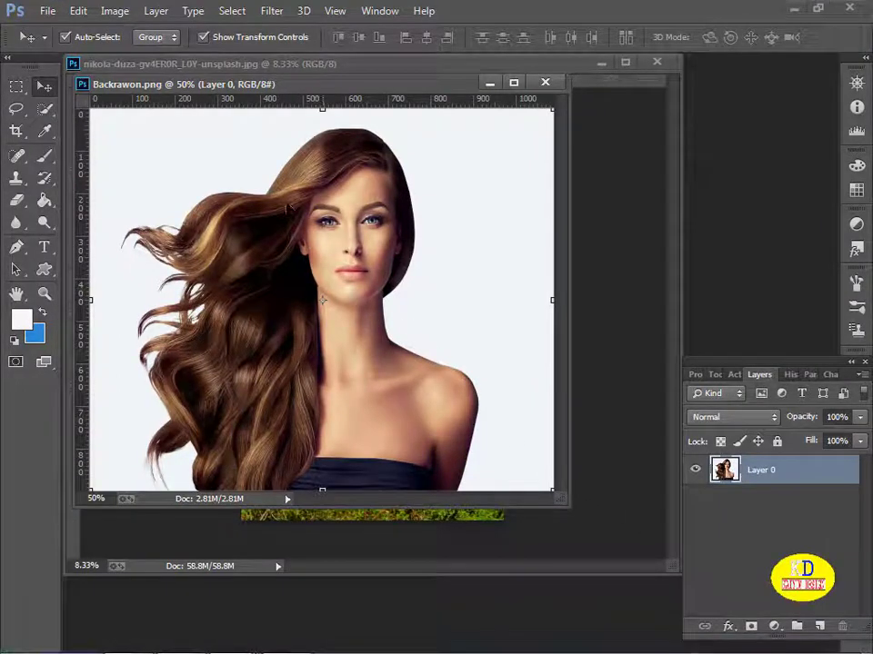
pyautogui.moveTo(126, 85)
pyautogui.mouseDown()
pyautogui.moveTo(249, 130)
pyautogui.moveTo(239, 104)
pyautogui.mouseUp()
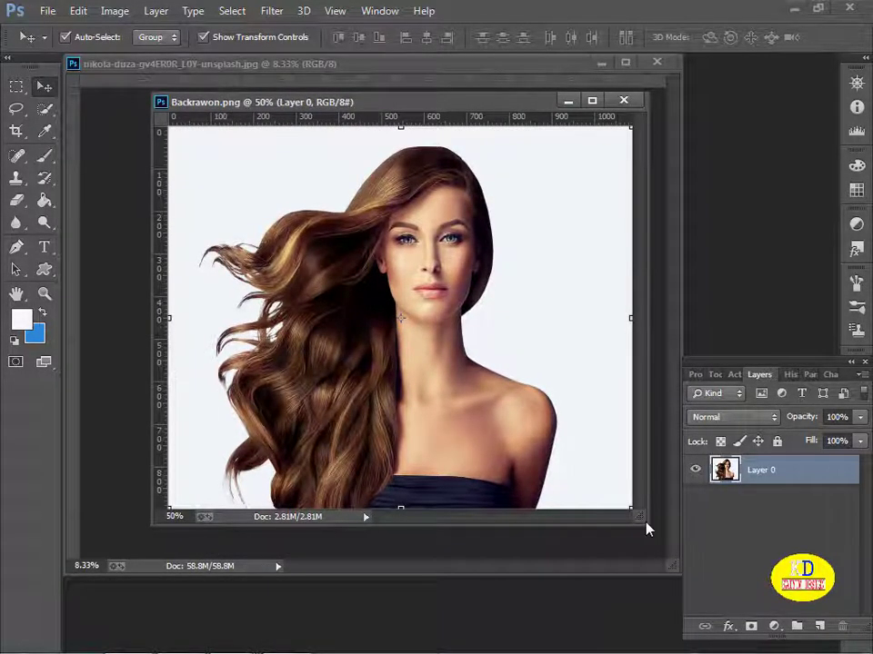
pyautogui.moveTo(641, 520); pyautogui.dragTo(668, 584)
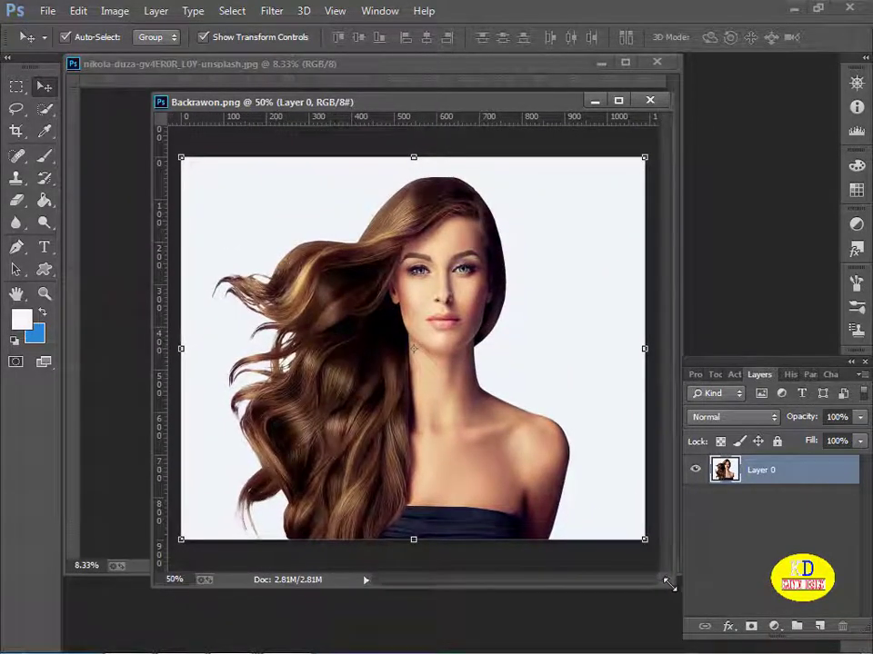
pyautogui.click(856, 189)
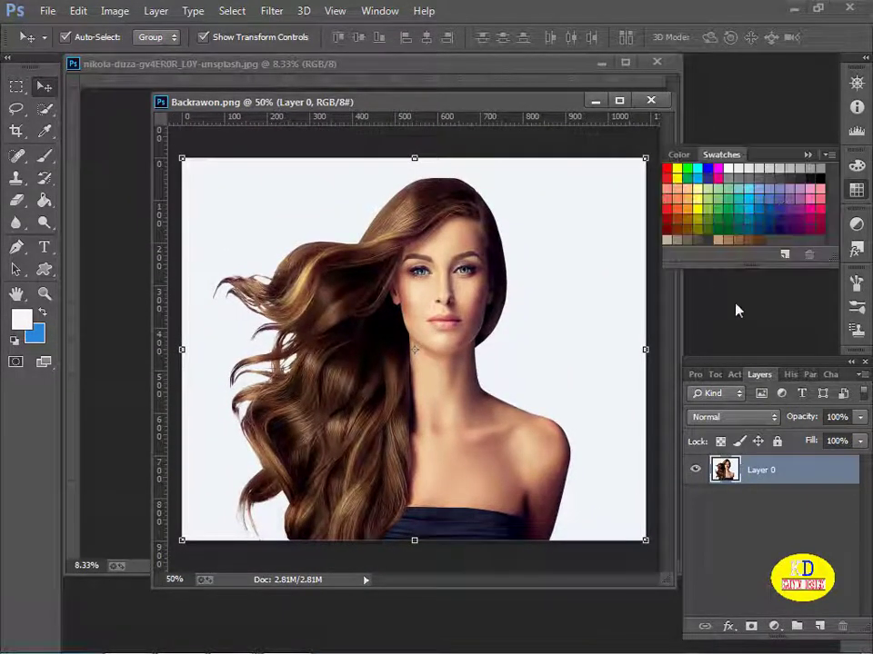
pyautogui.press('w')
pyautogui.click(44, 87)
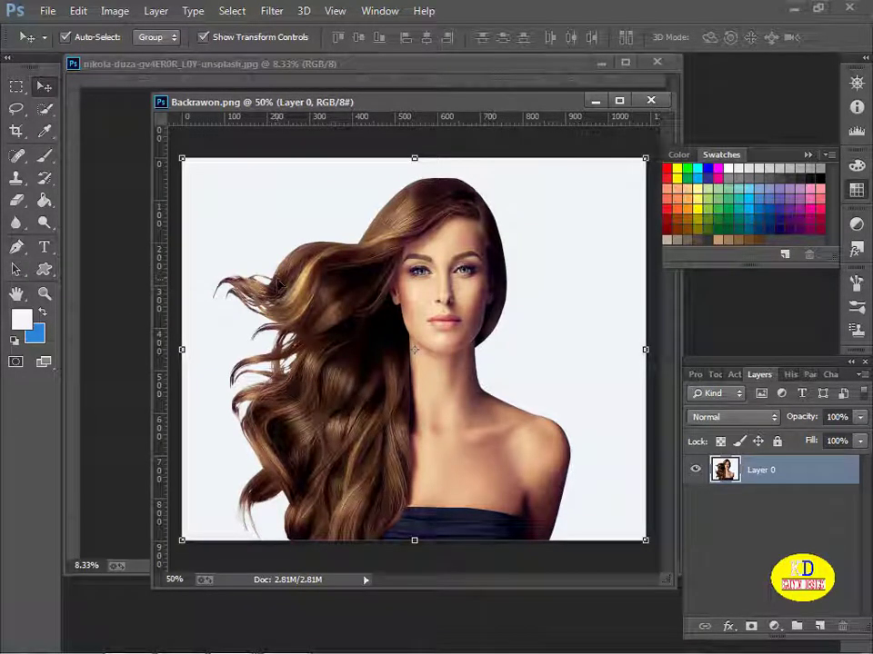
pyautogui.hotkey('ctrl', 'a')
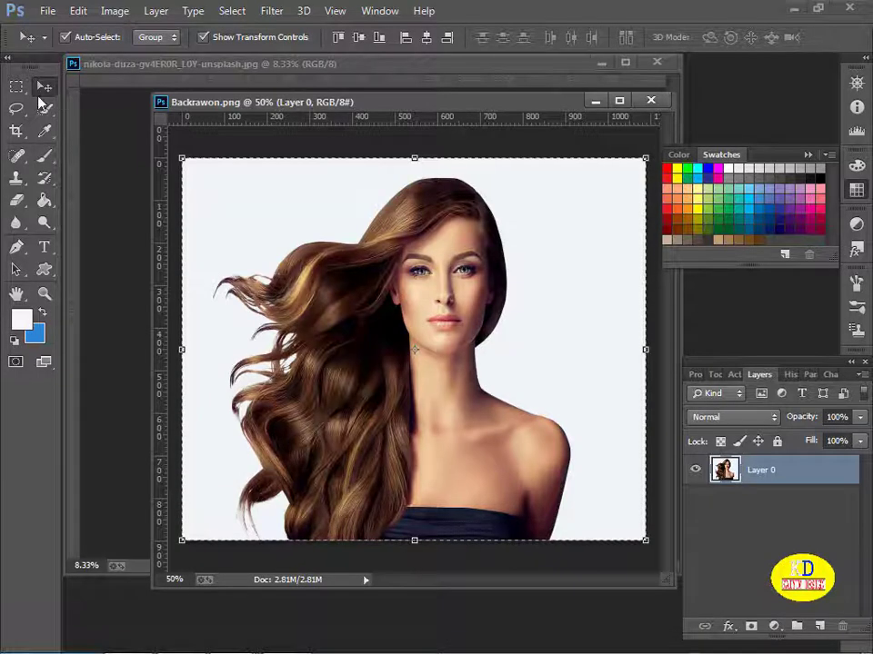
# Deselect, then Quick Select the woman's hair, face, neck and shoulders
pyautogui.click(44, 108)
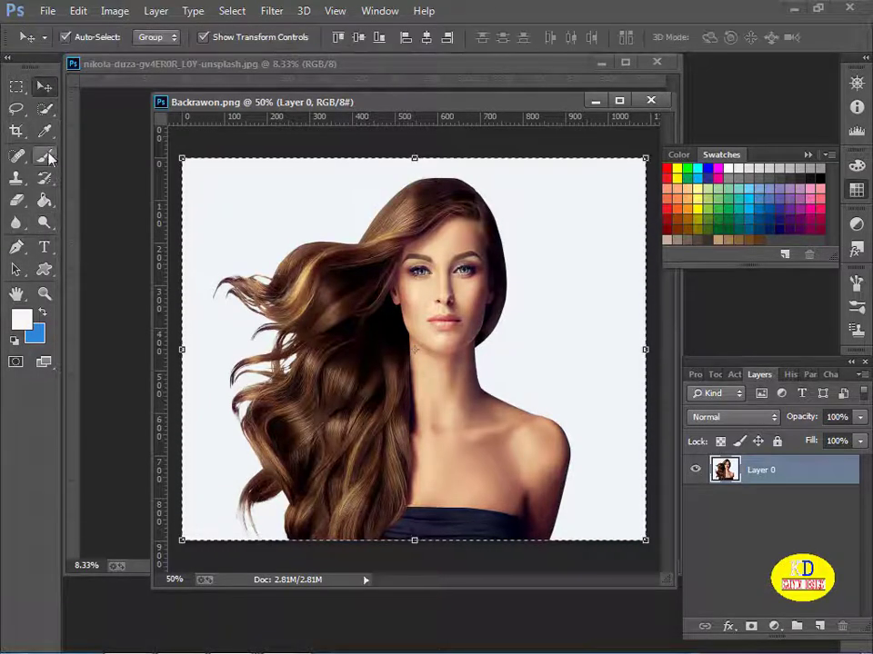
pyautogui.click(45, 111)
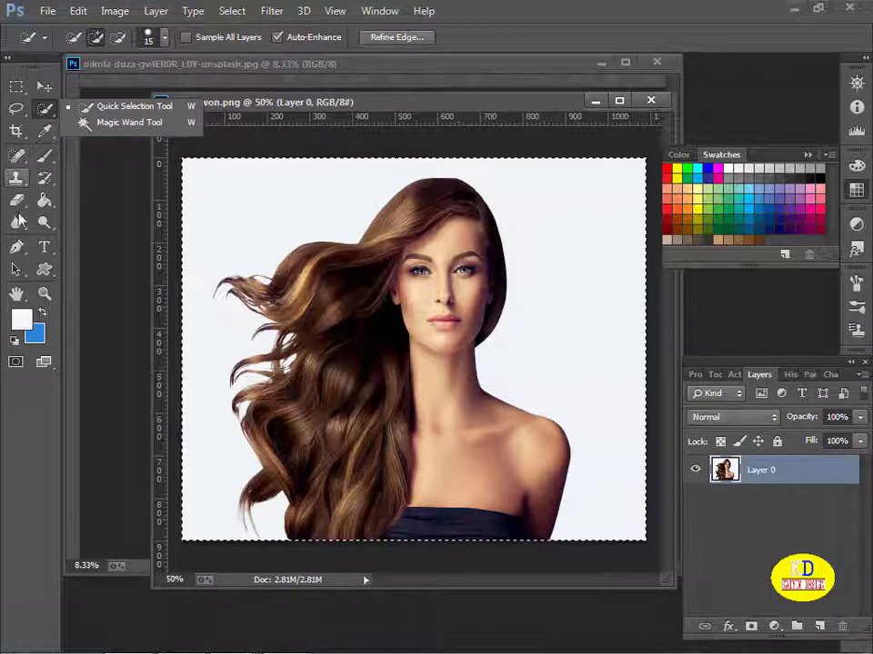
pyautogui.click(113, 107)
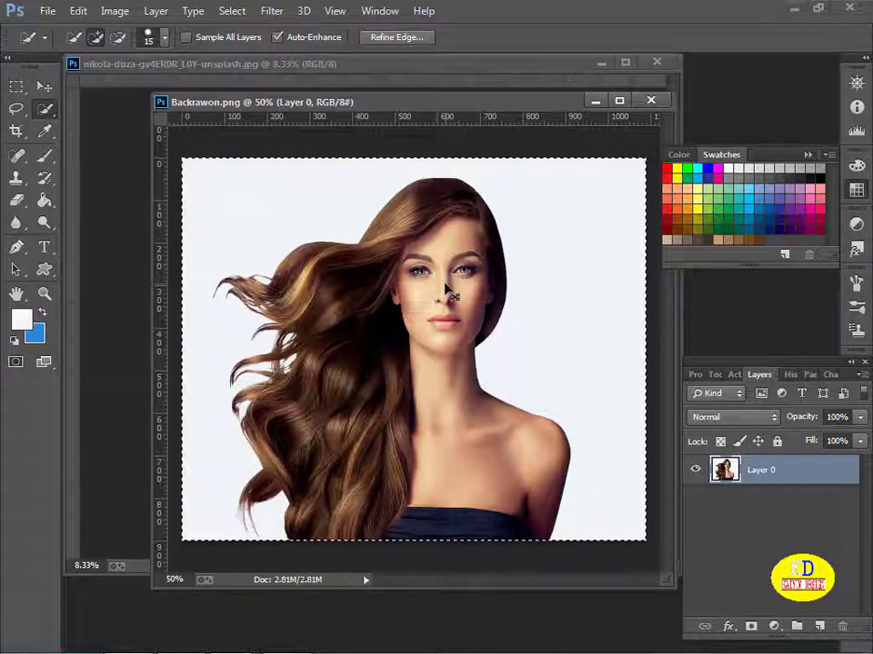
pyautogui.hotkey('ctrl', 'd')
pyautogui.moveTo(413, 193)
pyautogui.mouseDown()
pyautogui.moveTo(462, 262)
pyautogui.moveTo(464, 337)
pyautogui.mouseUp()
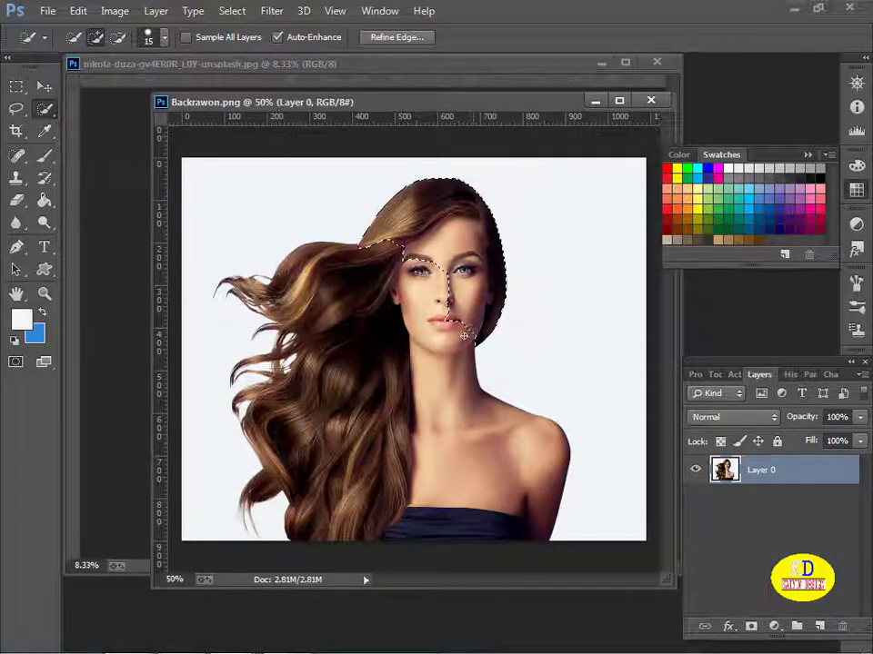
pyautogui.moveTo(415, 357)
pyautogui.mouseDown()
pyautogui.moveTo(395, 419)
pyautogui.moveTo(466, 468)
pyautogui.mouseUp()
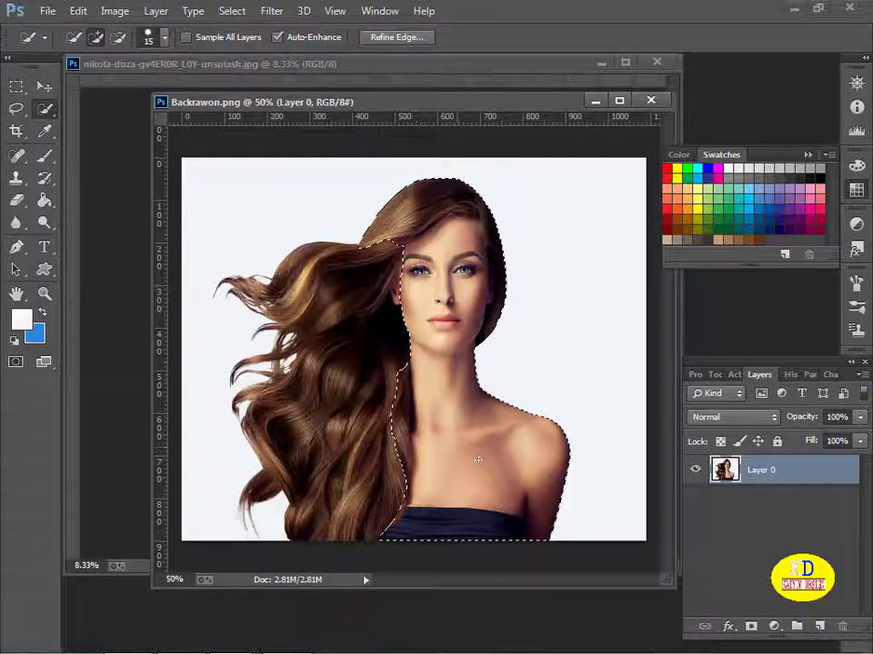
pyautogui.moveTo(333, 504)
pyautogui.mouseDown()
pyautogui.moveTo(294, 500)
pyautogui.moveTo(263, 480)
pyautogui.moveTo(270, 296)
pyautogui.mouseUp()
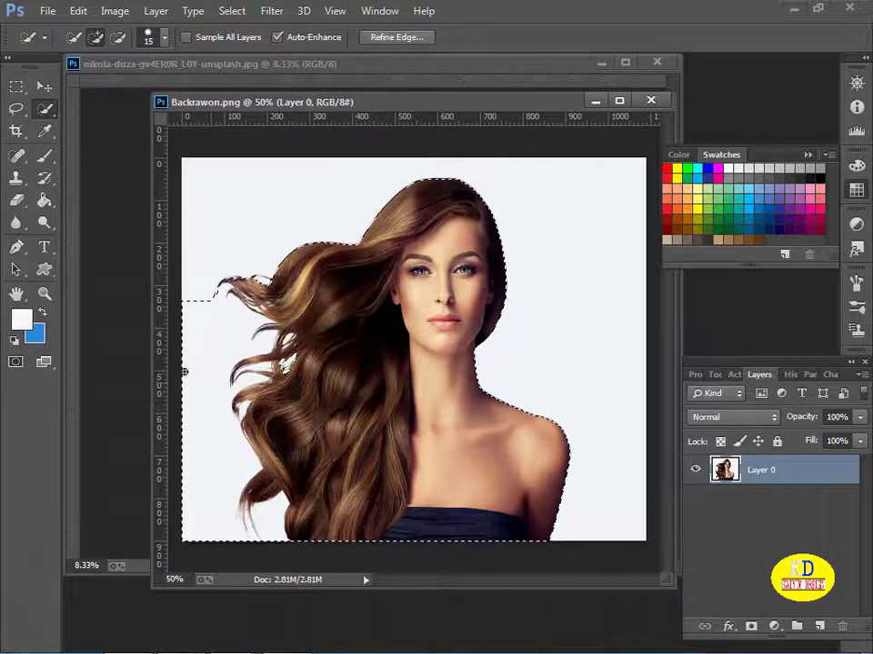
# Subtract the white background beside her left and lower hair from the selection
pyautogui.press('alt')
pyautogui.moveTo(193, 304); pyautogui.dragTo(194, 341)
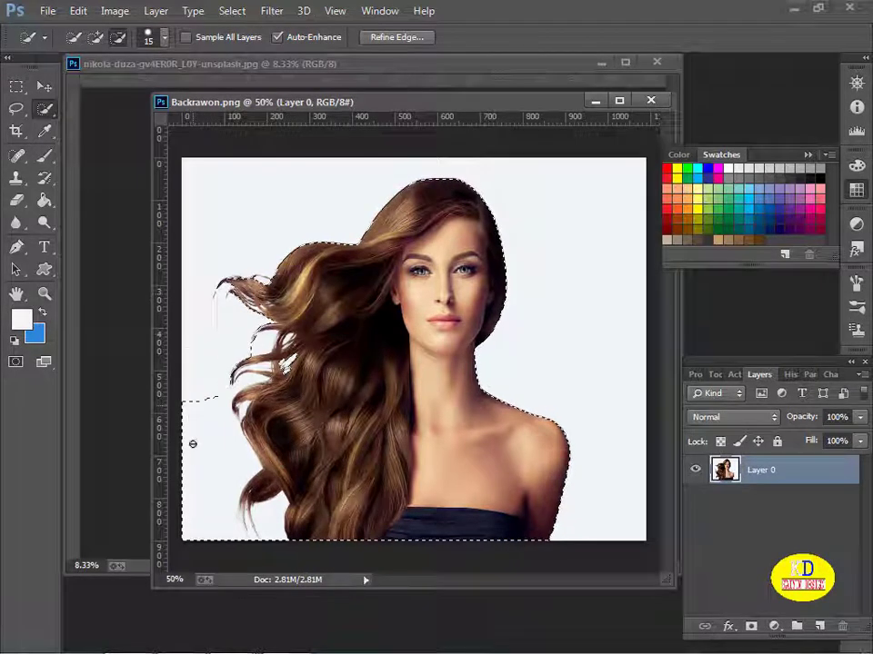
pyautogui.moveTo(193, 443); pyautogui.dragTo(203, 502)
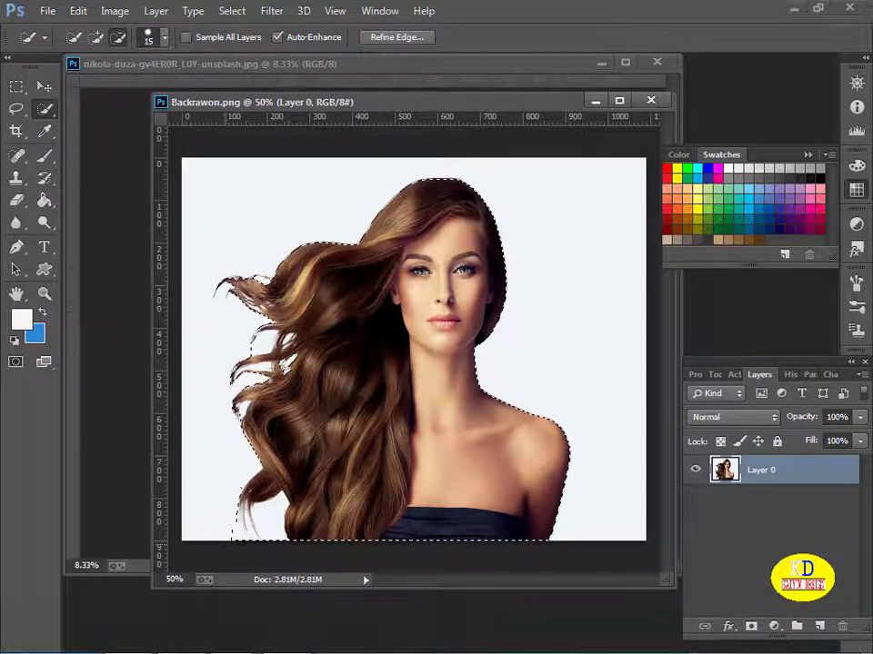
pyautogui.moveTo(219, 441); pyautogui.dragTo(228, 530)
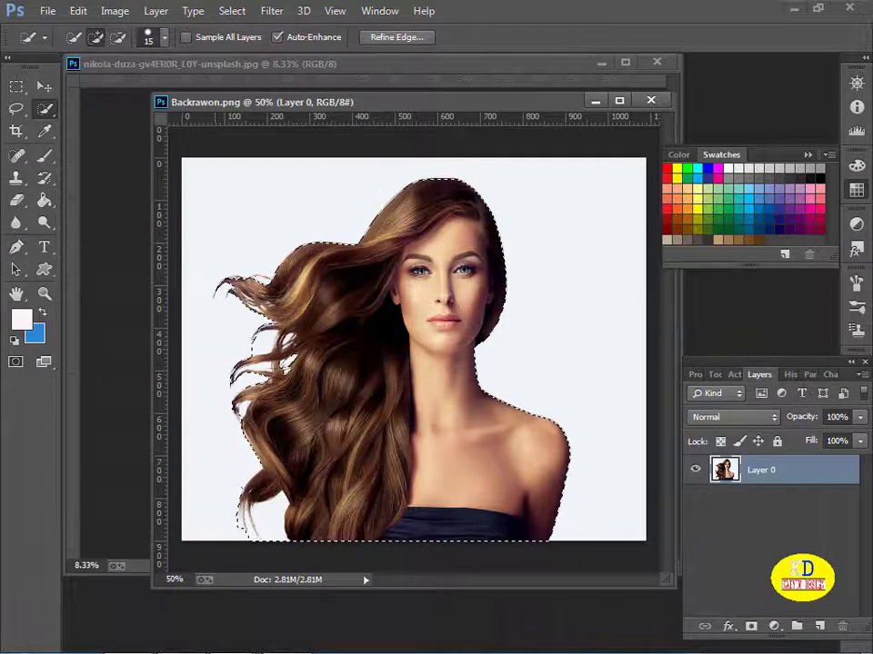
# Refine Edge with Output To New Layer and View On Layers, creating Layer 0 copy
pyautogui.click(400, 36)
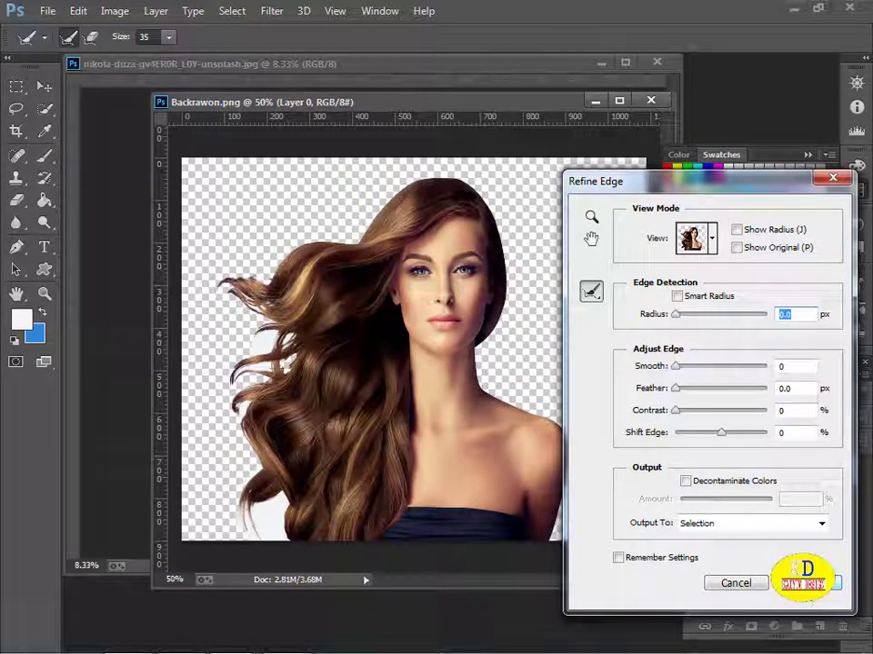
pyautogui.click(714, 525)
pyautogui.click(715, 567)
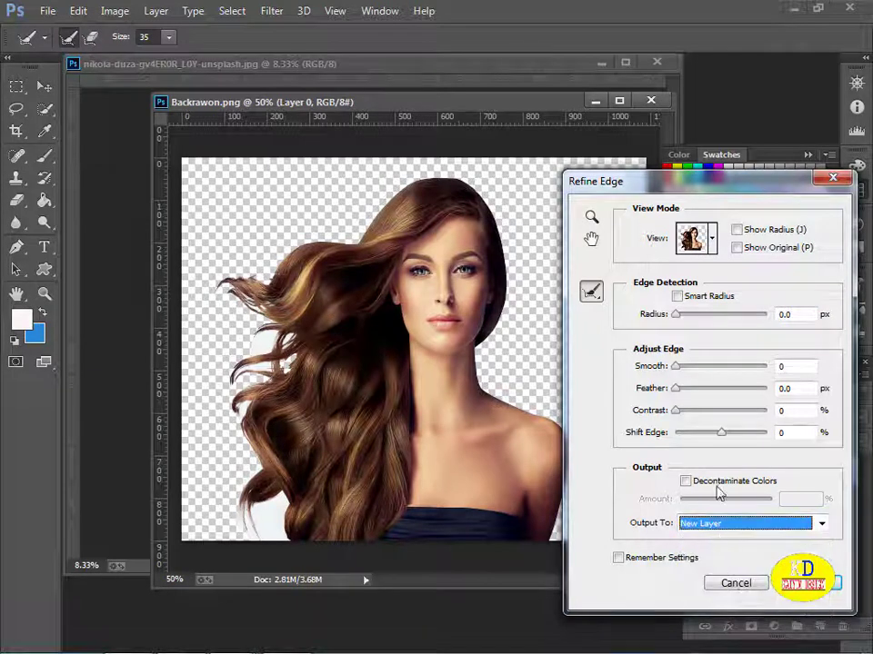
pyautogui.click(711, 240)
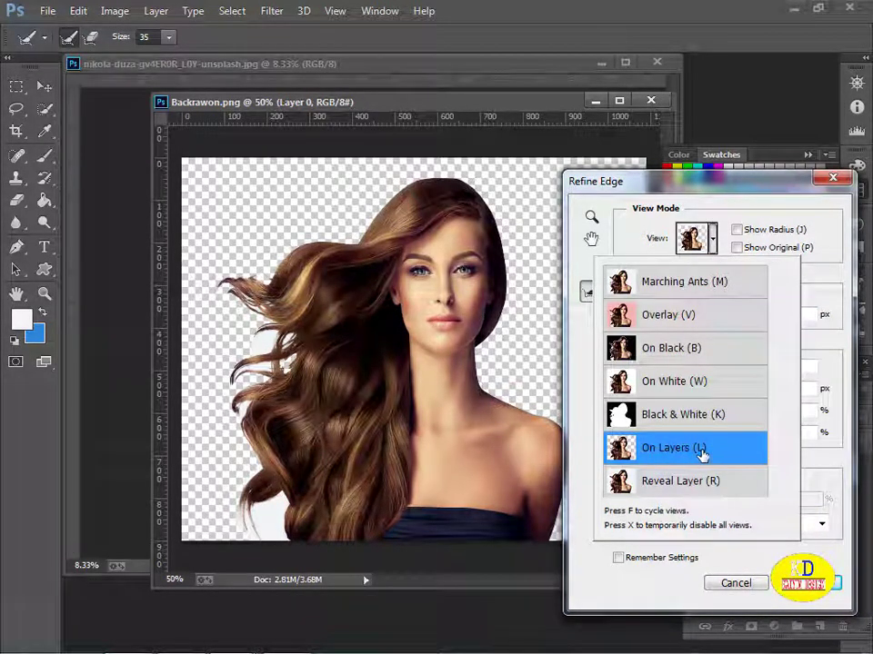
pyautogui.click(769, 556)
pyautogui.click(814, 583)
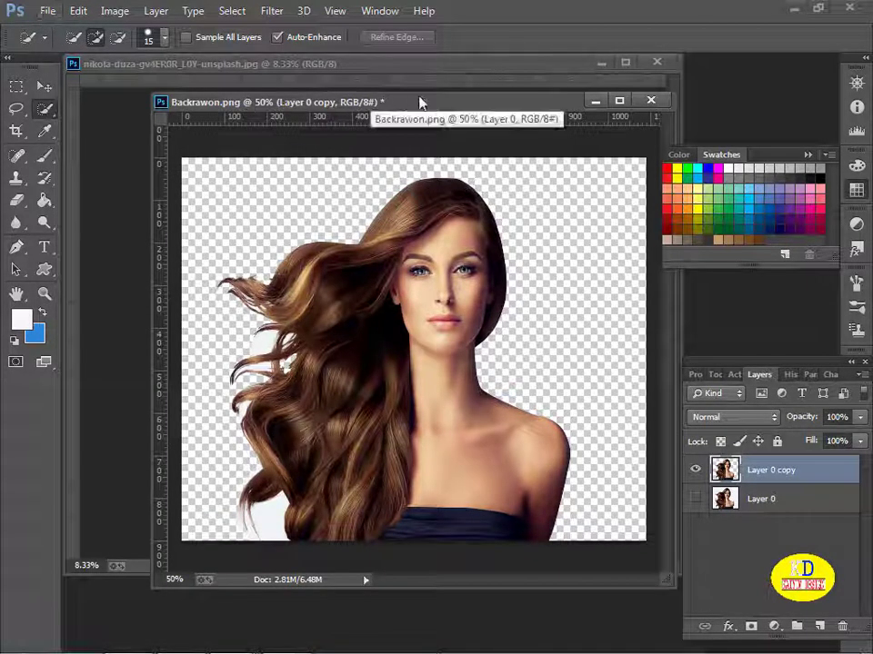
# Reposition and enlarge the Backrawon window to reveal the beach photo
pyautogui.moveTo(431, 104); pyautogui.dragTo(595, 150)
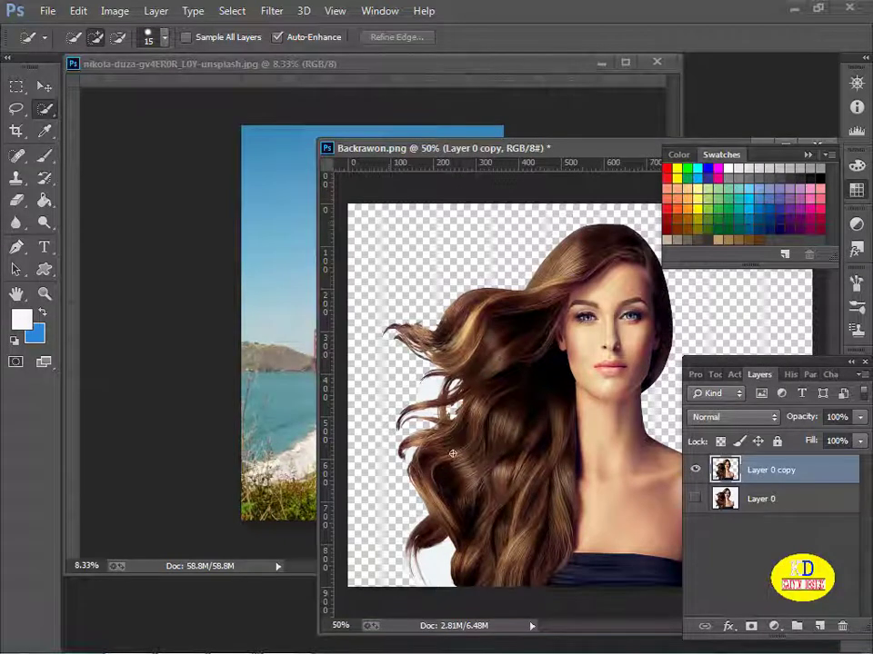
pyautogui.moveTo(575, 149); pyautogui.dragTo(371, 124)
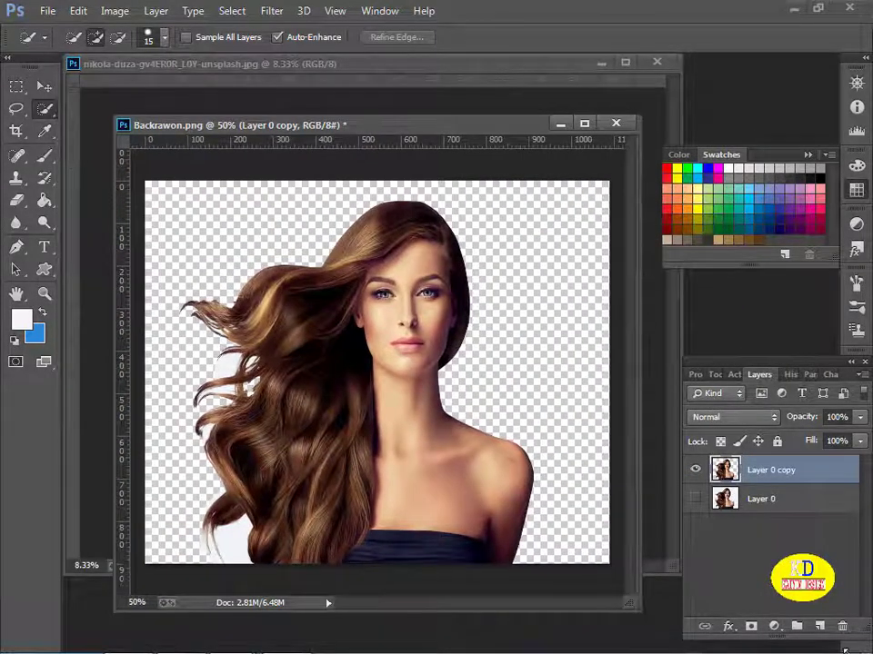
pyautogui.moveTo(636, 613); pyautogui.dragTo(676, 629)
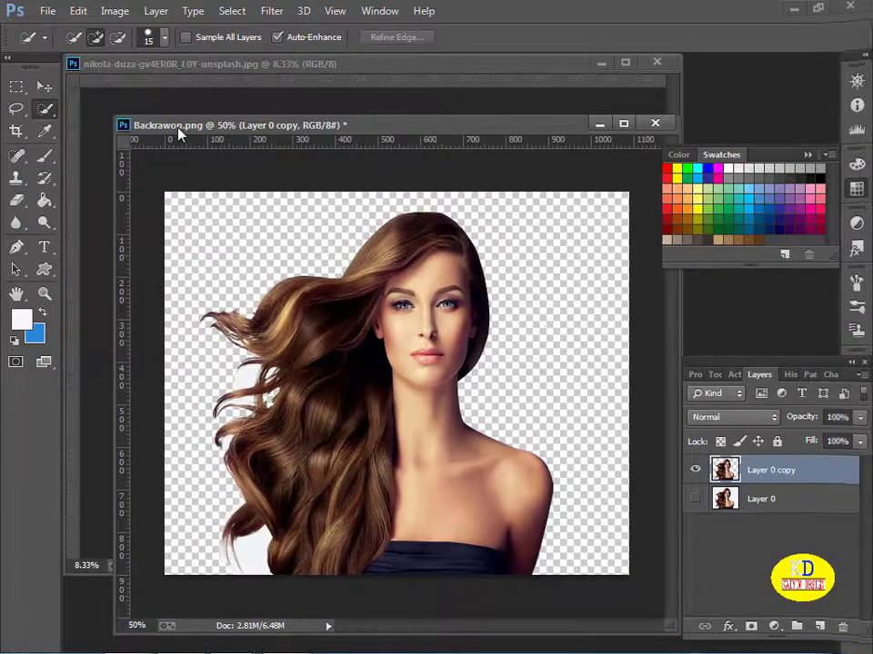
# Drag the cut-out woman onto the Golden Gate beach photo as Layer 1
pyautogui.click(133, 96)
pyautogui.press('v')
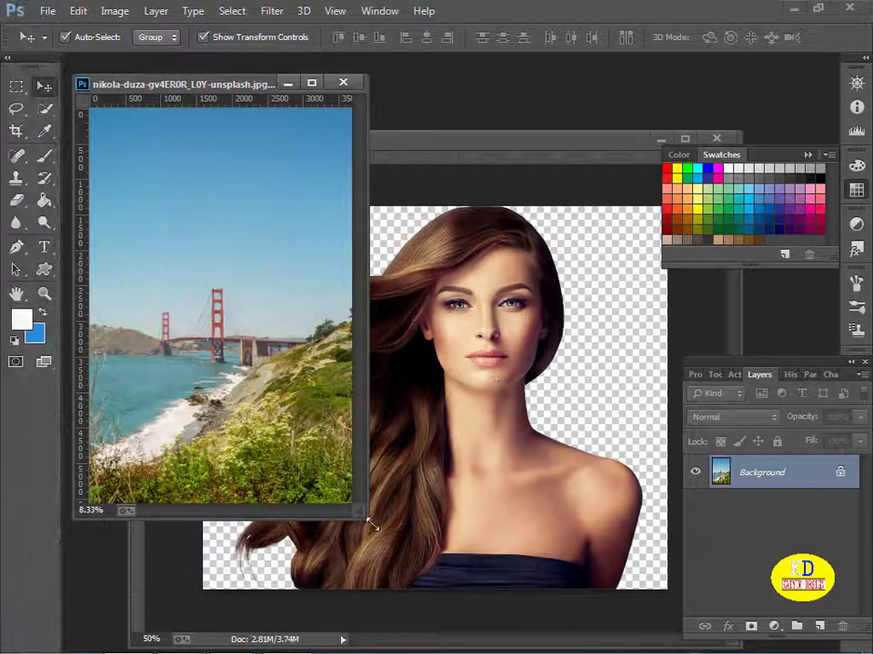
pyautogui.moveTo(371, 523); pyautogui.dragTo(452, 563)
pyautogui.click(506, 340)
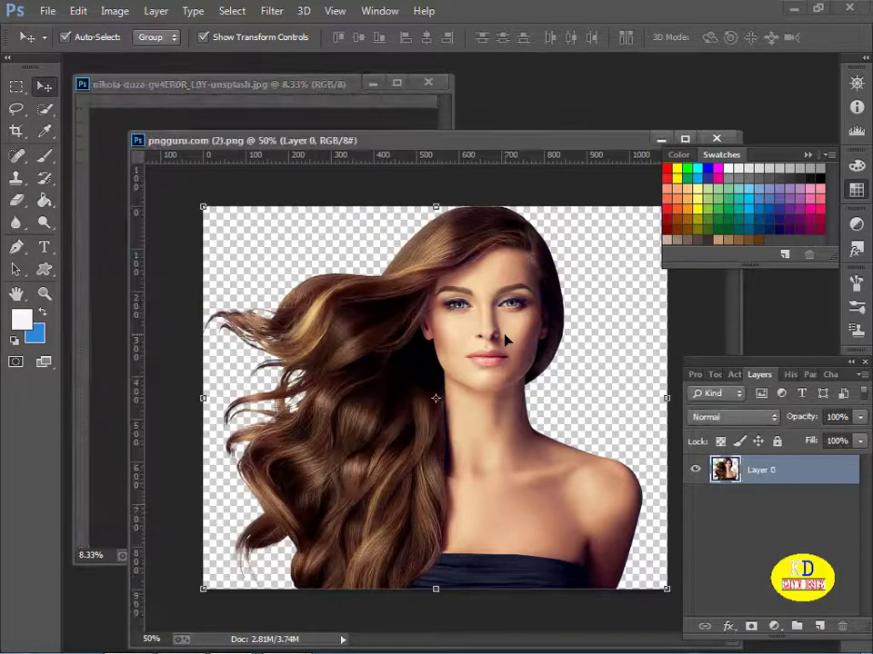
pyautogui.moveTo(497, 335)
pyautogui.mouseDown()
pyautogui.moveTo(382, 250)
pyautogui.moveTo(185, 160)
pyautogui.moveTo(119, 182)
pyautogui.moveTo(309, 386)
pyautogui.mouseUp()
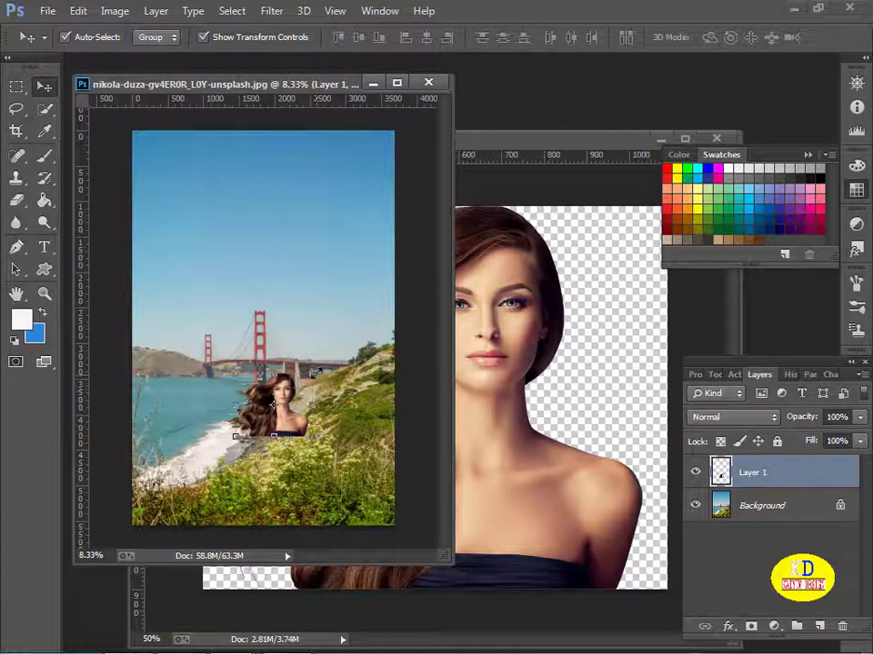
# Free-transform Layer 1 so the woman spans the photo from mid-sky to the bottom edge
pyautogui.hotkey('ctrl', 't')
pyautogui.moveTo(310, 373); pyautogui.dragTo(375, 187)
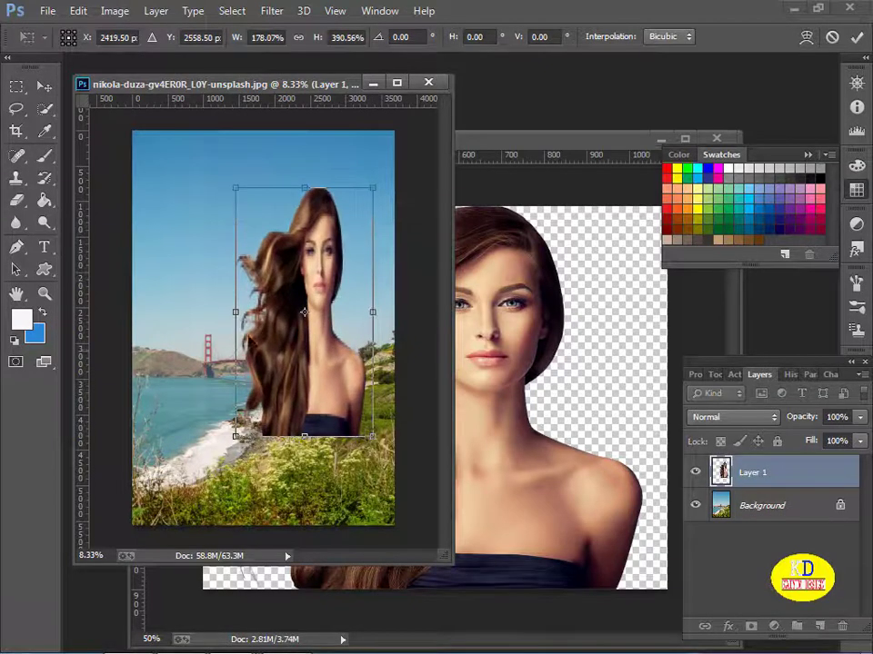
pyautogui.moveTo(233, 317); pyautogui.dragTo(146, 313)
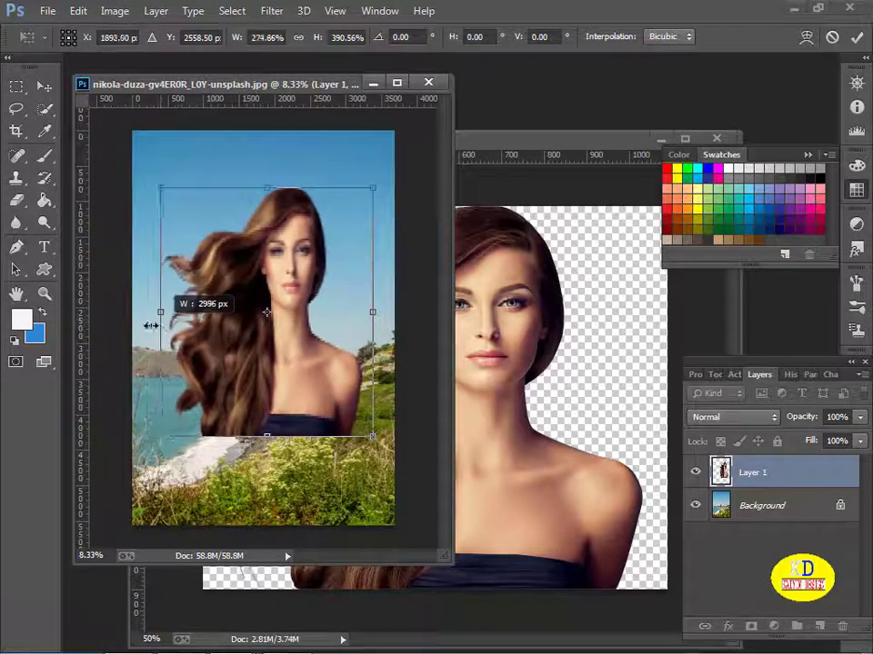
pyautogui.moveTo(260, 436); pyautogui.dragTo(260, 525)
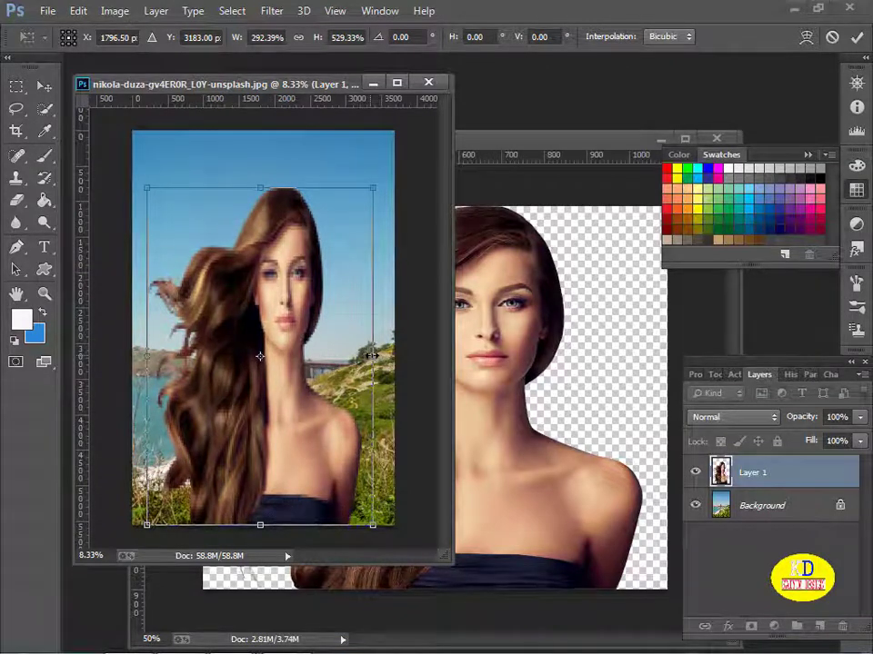
pyautogui.moveTo(371, 354); pyautogui.dragTo(376, 355)
pyautogui.moveTo(261, 186); pyautogui.dragTo(273, 246)
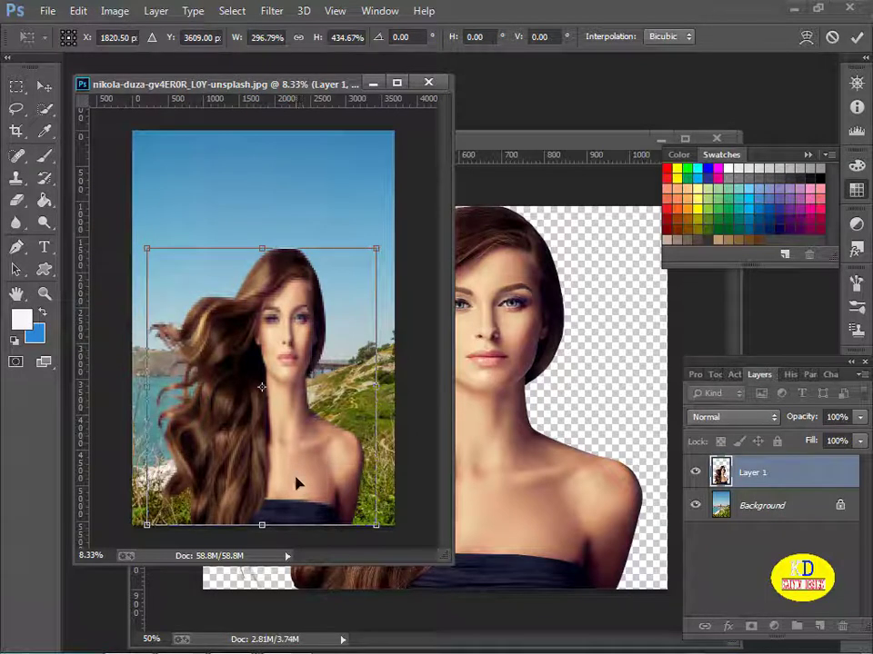
pyautogui.press('Return')
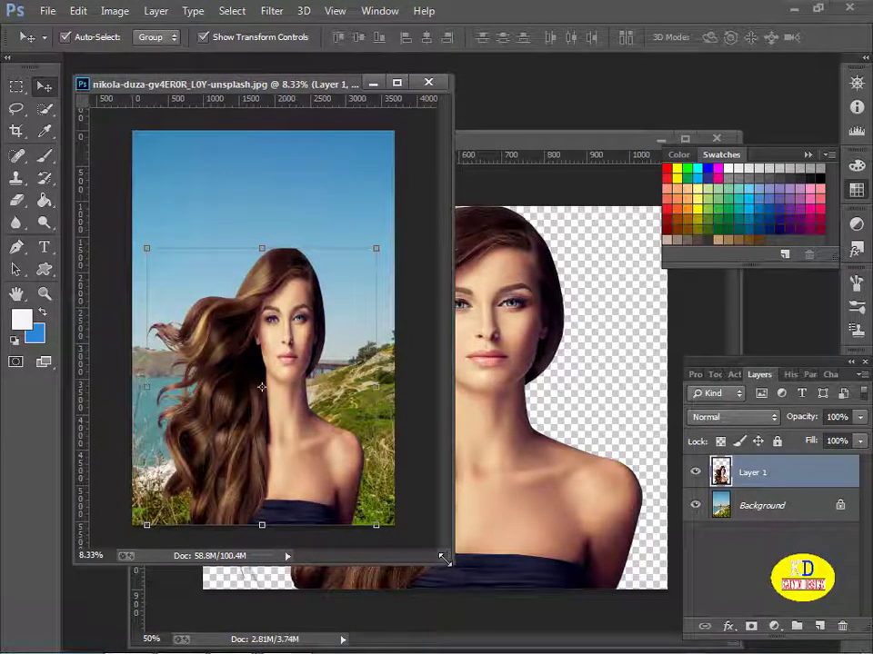
# Enlarge the composite window and dock it as a tab
pyautogui.moveTo(443, 562)
pyautogui.mouseDown()
pyautogui.moveTo(643, 642)
pyautogui.moveTo(782, 649)
pyautogui.mouseUp()
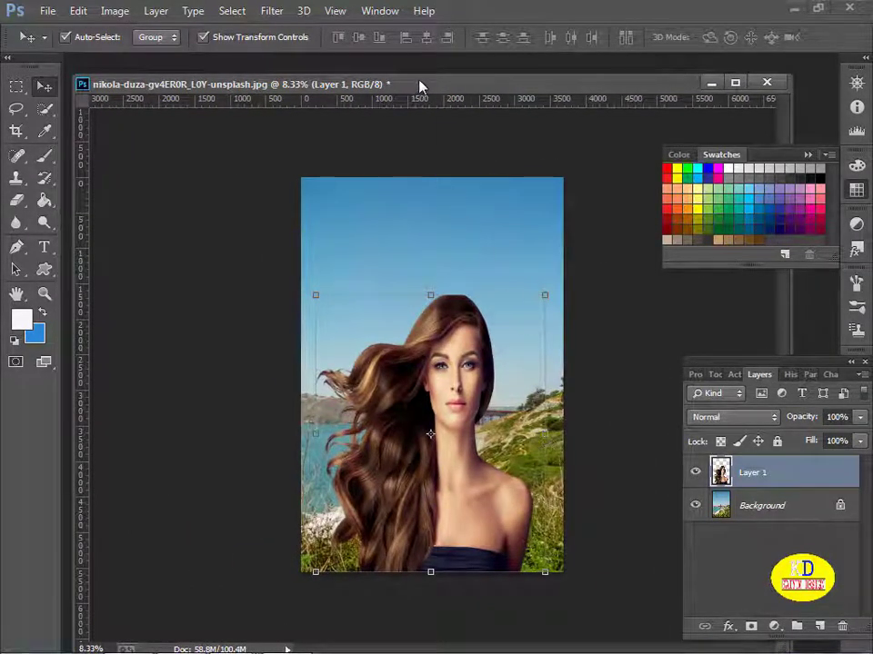
pyautogui.moveTo(419, 85); pyautogui.dragTo(405, 65)
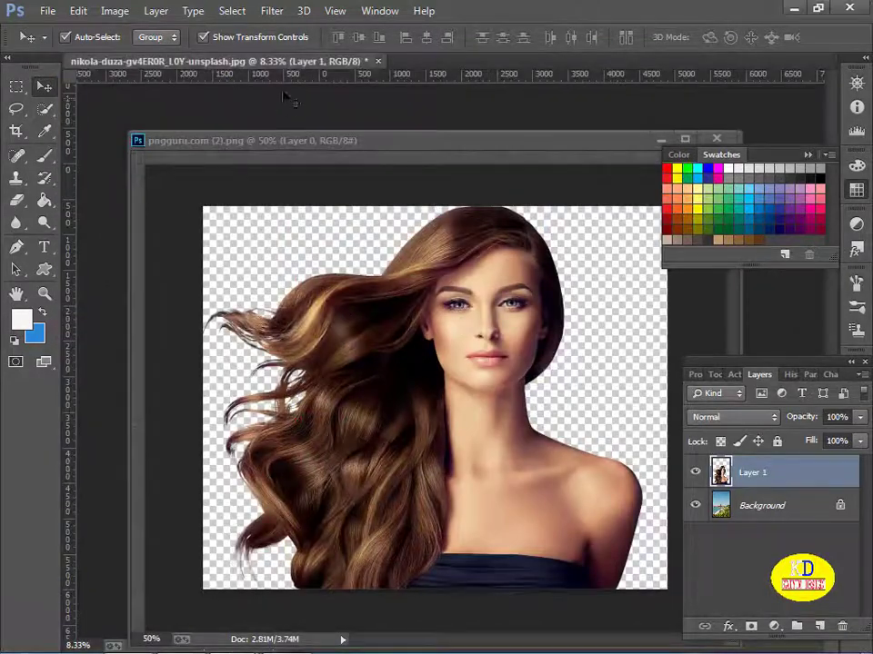
pyautogui.click(211, 81)
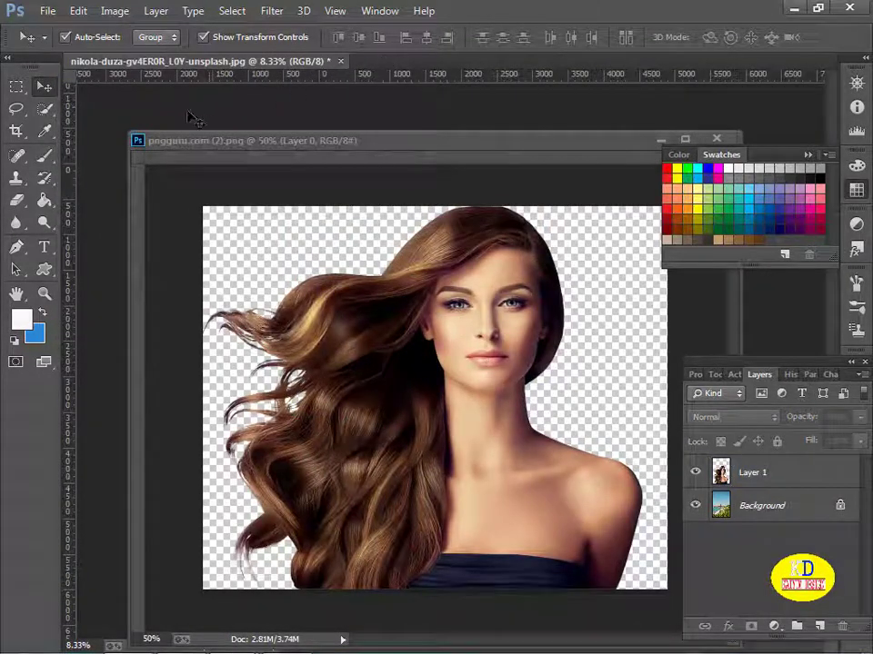
# Move aside and close the pngguru.com (2).png window, then select Layer 1
pyautogui.click(165, 247)
pyautogui.click(103, 109)
pyautogui.moveTo(431, 148)
pyautogui.mouseDown()
pyautogui.moveTo(461, 336)
pyautogui.moveTo(483, 396)
pyautogui.moveTo(370, 368)
pyautogui.moveTo(296, 368)
pyautogui.mouseUp()
pyautogui.click(434, 238)
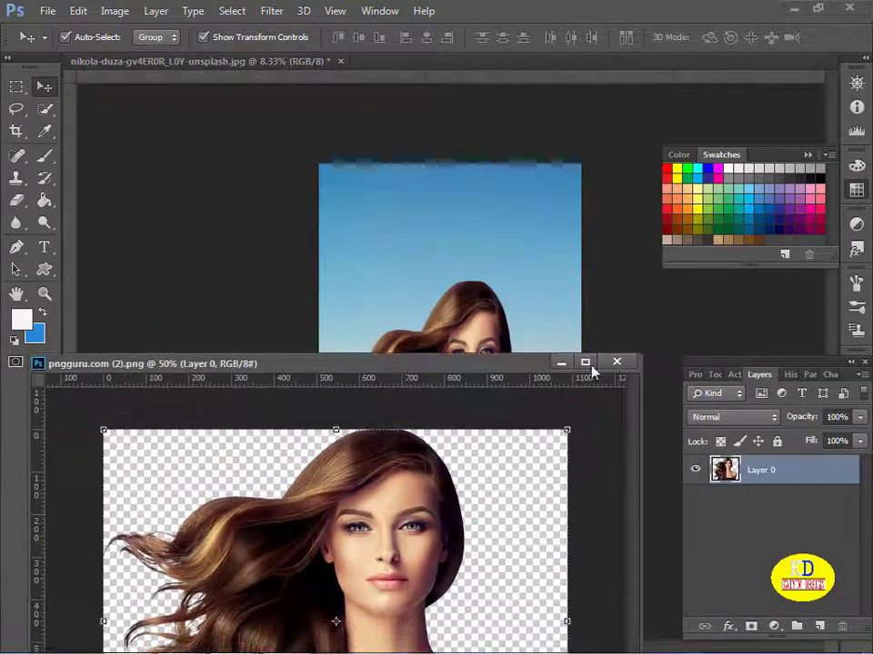
pyautogui.click(615, 361)
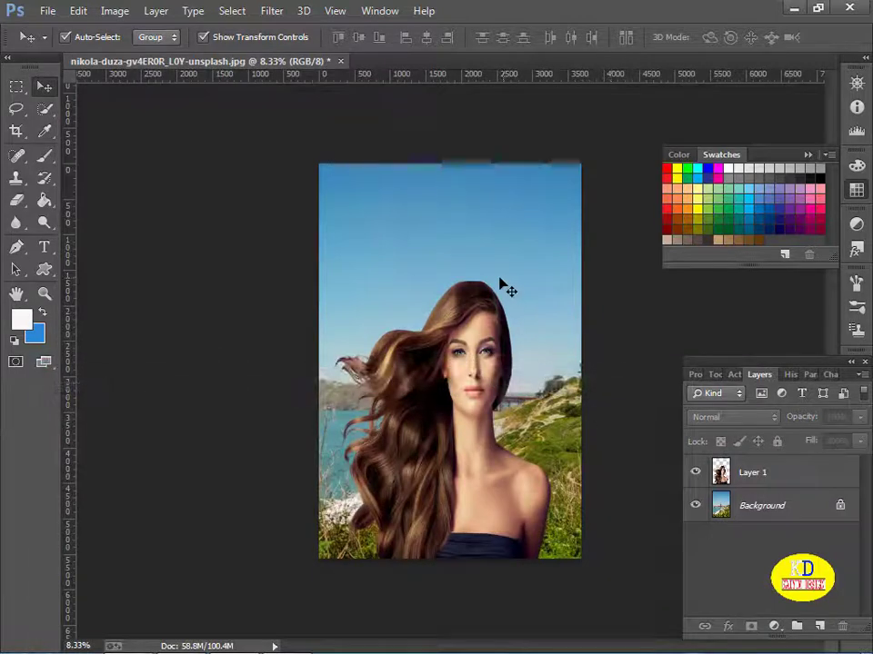
pyautogui.click(463, 444)
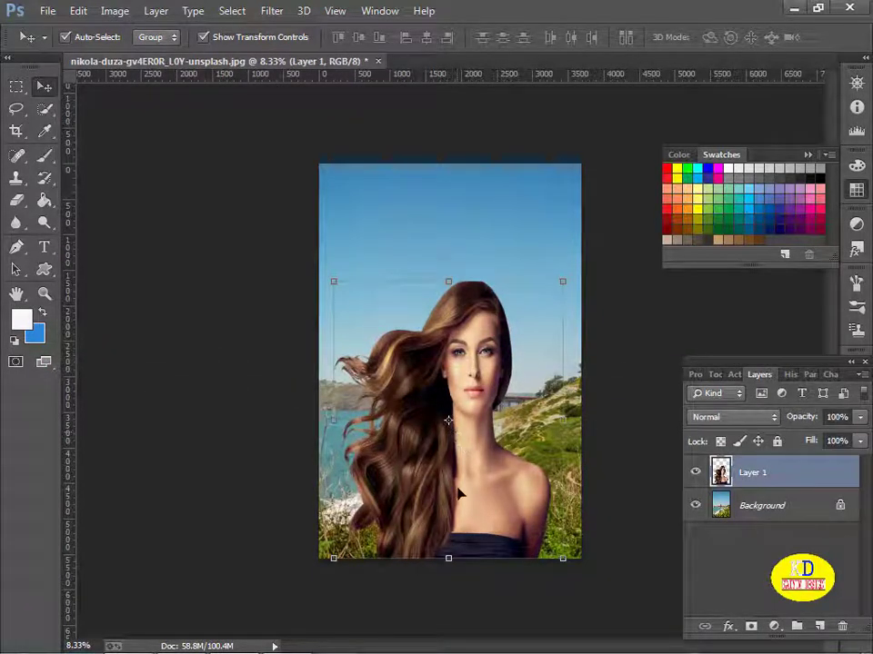
# Transform Layer 1 narrower and taller so the woman's head rises into the sky
pyautogui.click(448, 559)
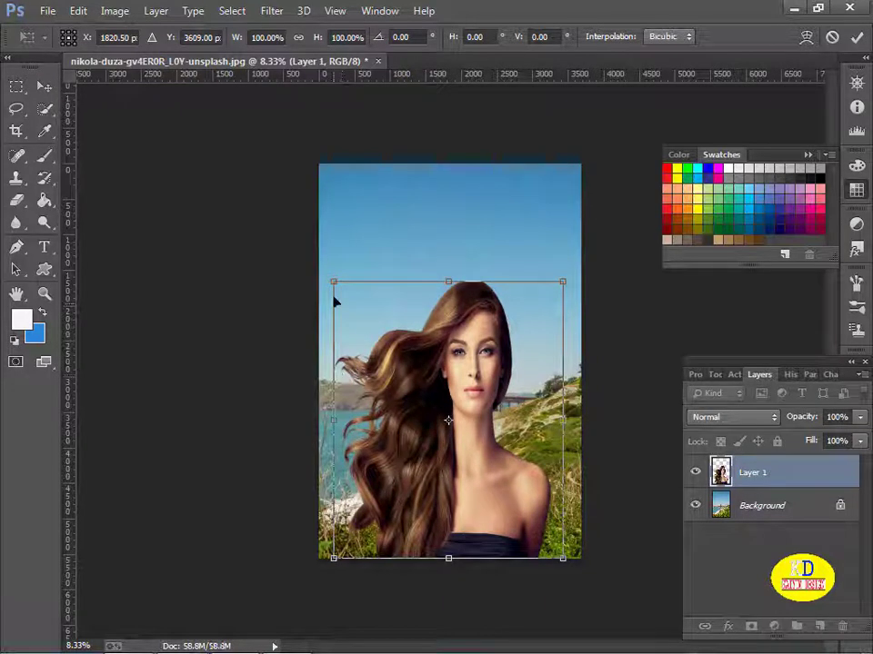
pyautogui.moveTo(333, 283); pyautogui.dragTo(357, 299)
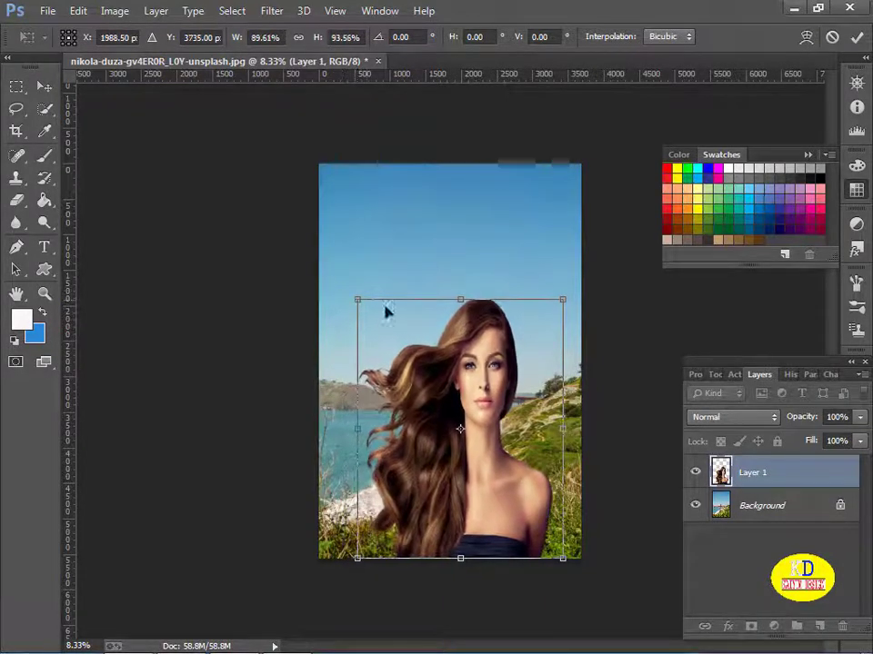
pyautogui.moveTo(563, 299)
pyautogui.mouseDown()
pyautogui.moveTo(552, 271)
pyautogui.moveTo(452, 260)
pyautogui.moveTo(557, 263)
pyautogui.mouseUp()
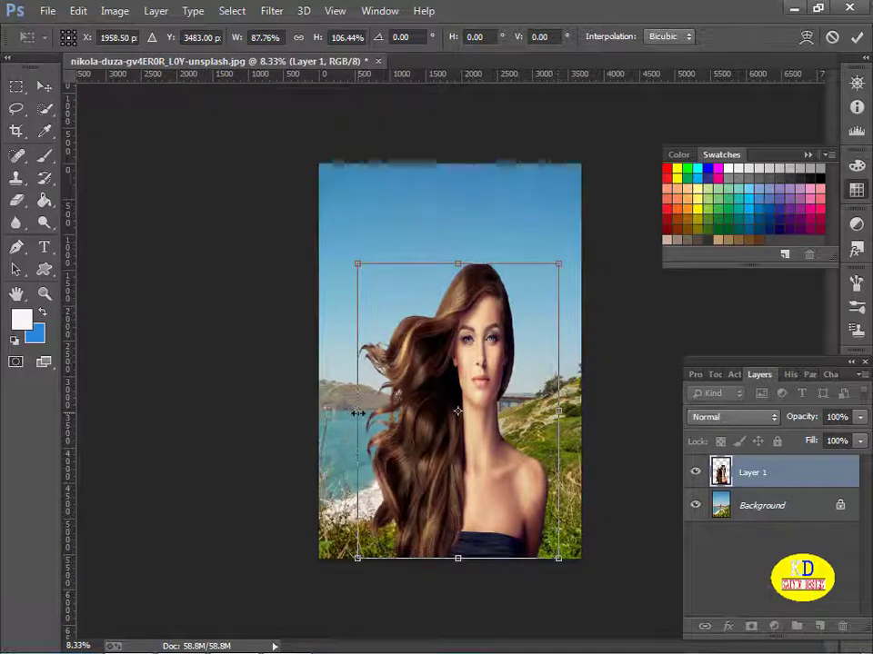
pyautogui.moveTo(358, 414); pyautogui.dragTo(355, 413)
pyautogui.press('Return')
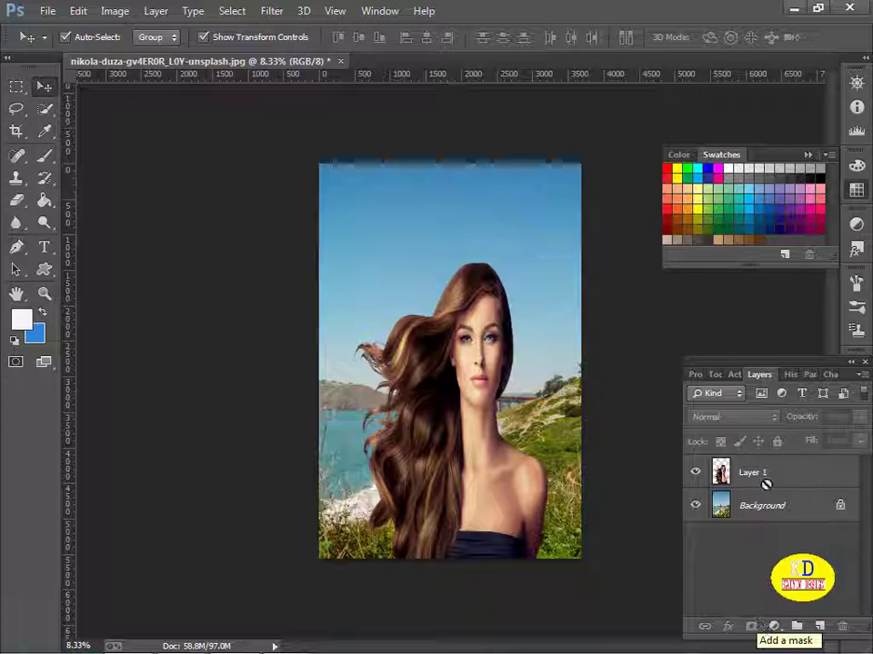
pyautogui.click(765, 480)
pyautogui.click(47, 111)
pyautogui.click(42, 89)
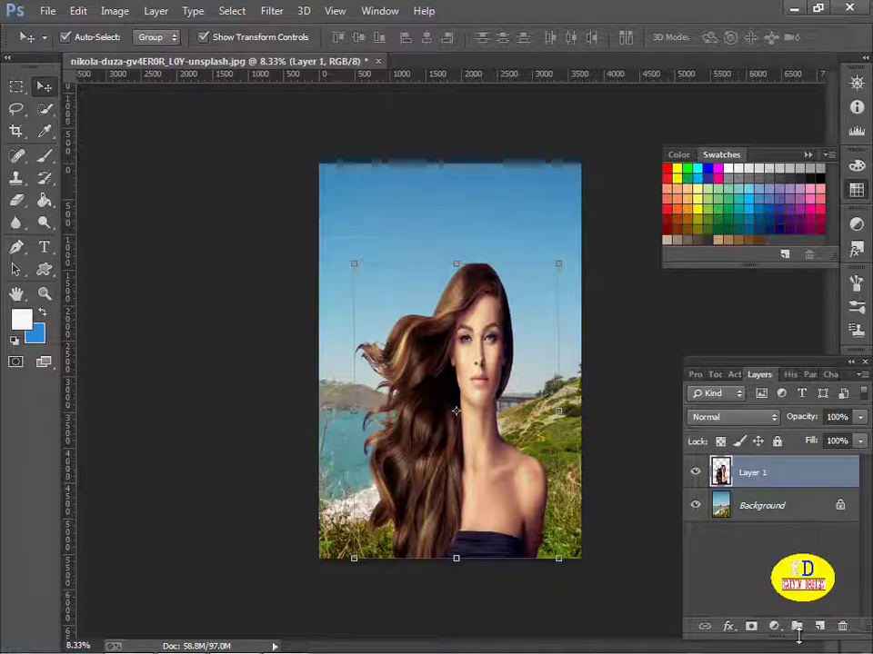
# Add a Hue/Saturation adjustment layer, then select layers and browse the Filter menu
pyautogui.click(774, 626)
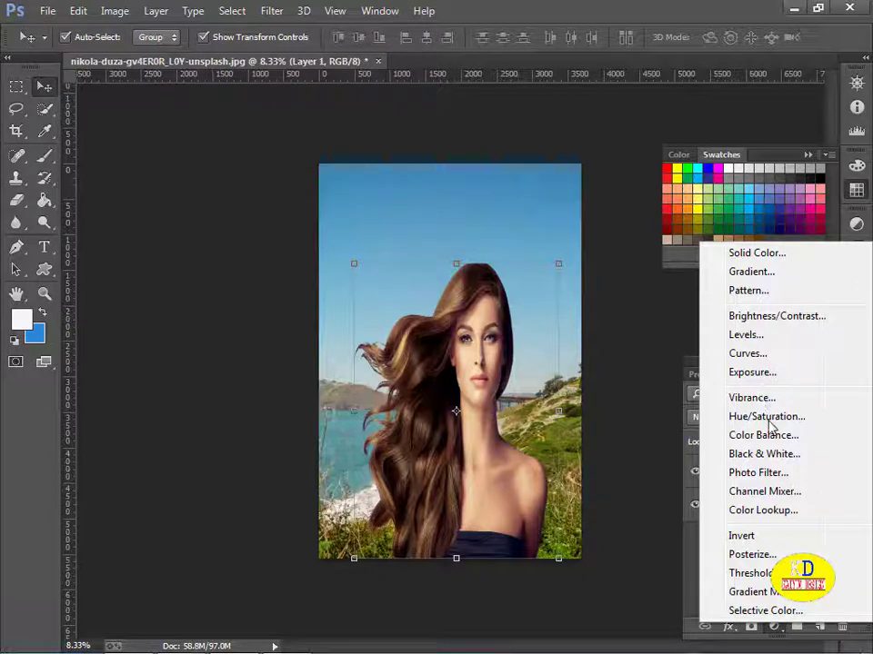
pyautogui.click(763, 416)
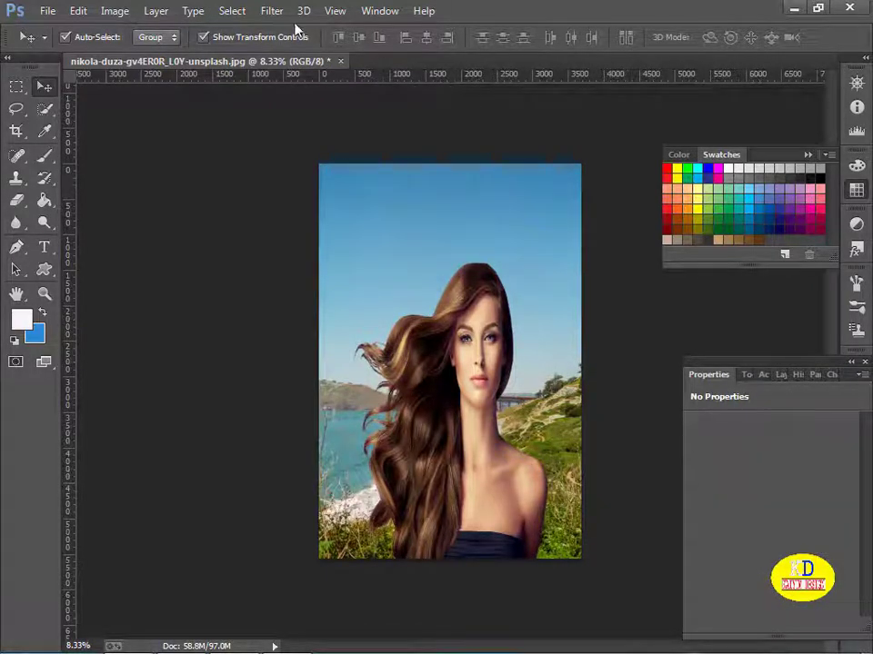
pyautogui.click(271, 11)
pyautogui.moveTo(232, 11)
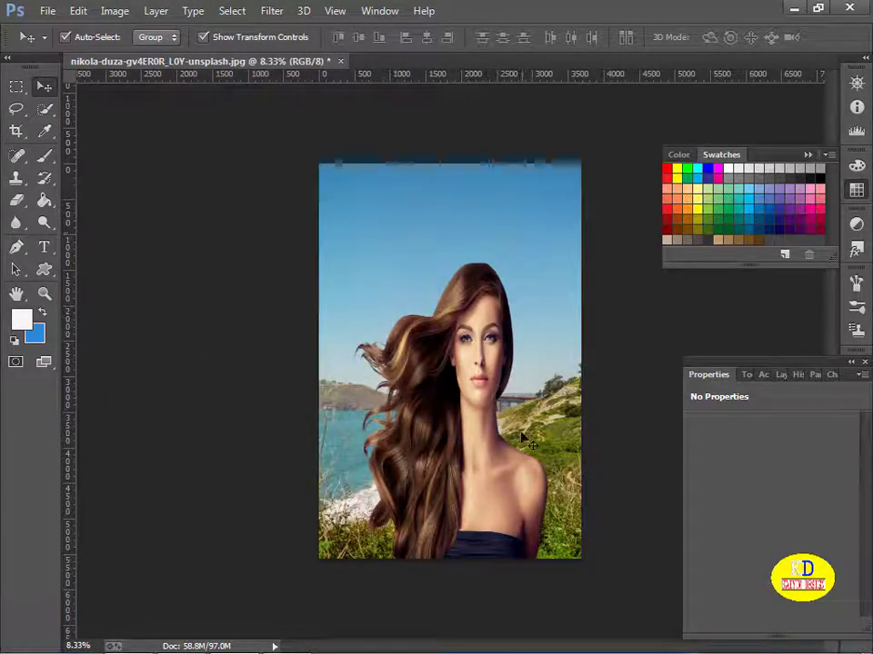
pyautogui.click(492, 457)
pyautogui.click(350, 186)
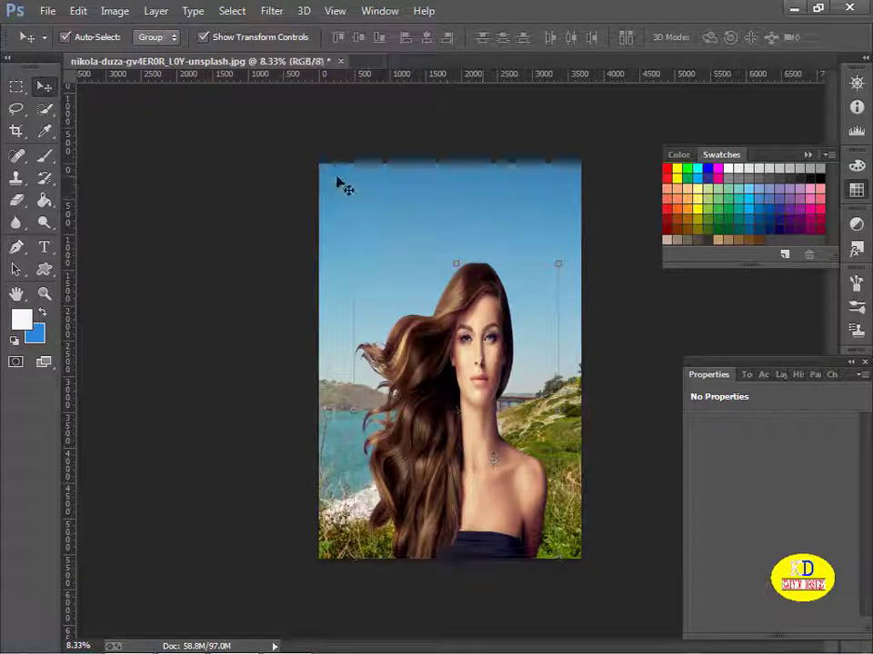
pyautogui.click(272, 11)
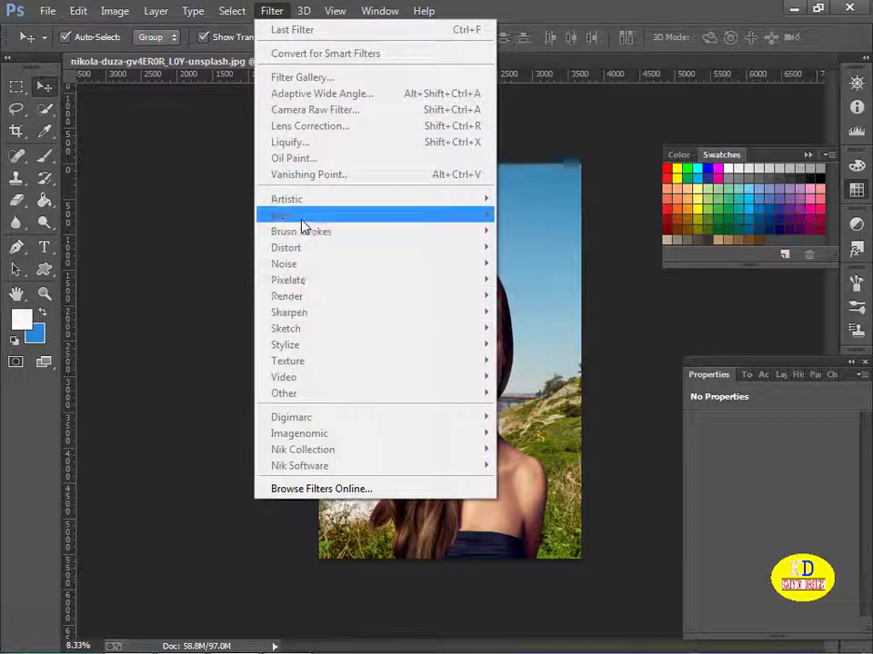
pyautogui.click(549, 234)
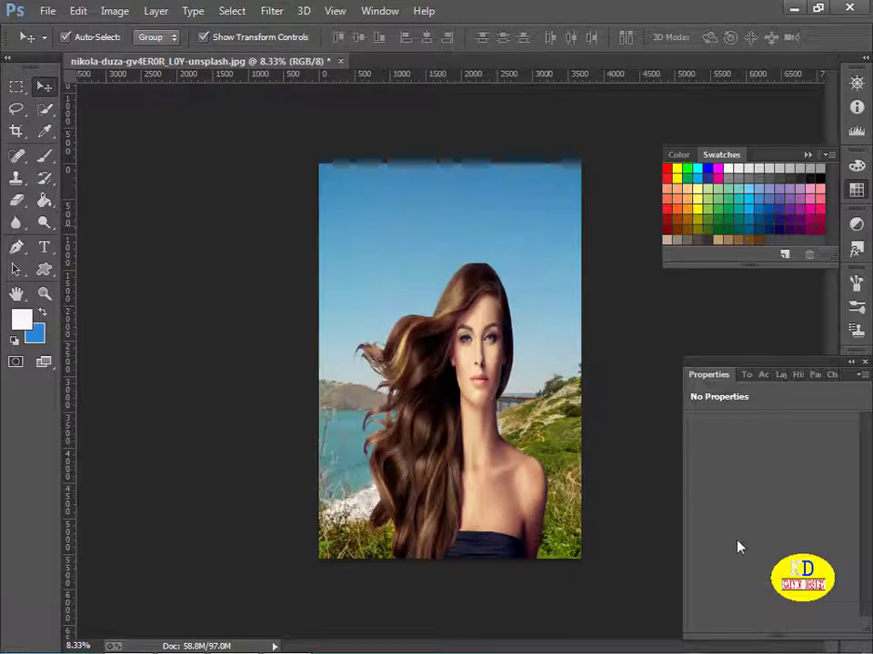
# Collapse Swatches, try the Quick Selection tool, and dismiss the no-layer-selected error
pyautogui.click(713, 375)
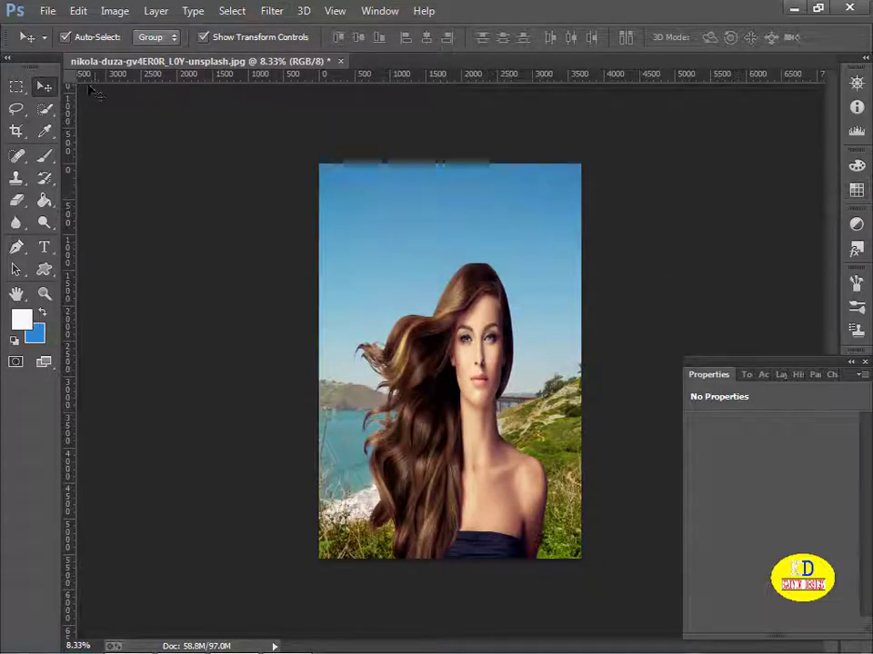
pyautogui.click(15, 86)
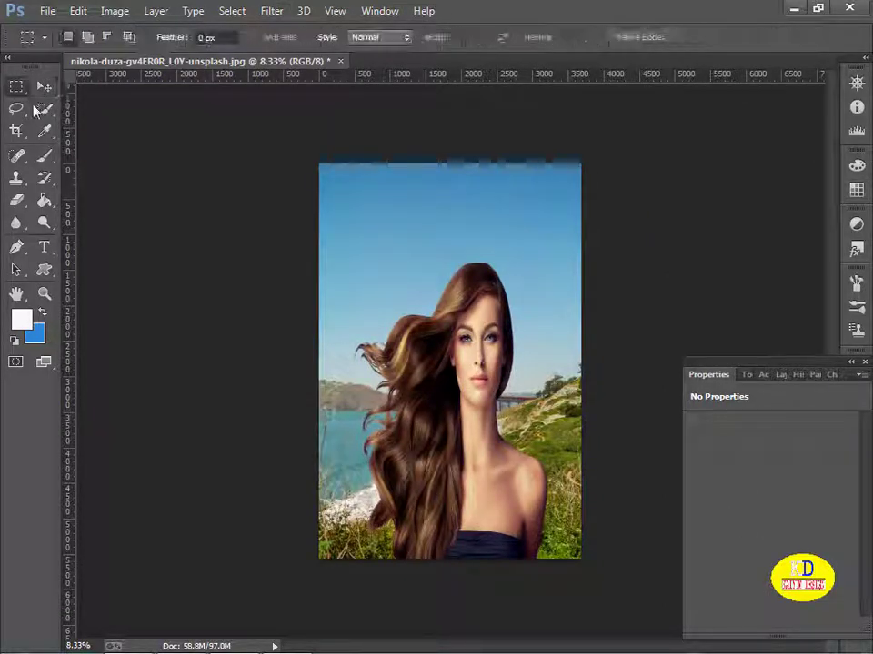
pyautogui.click(271, 11)
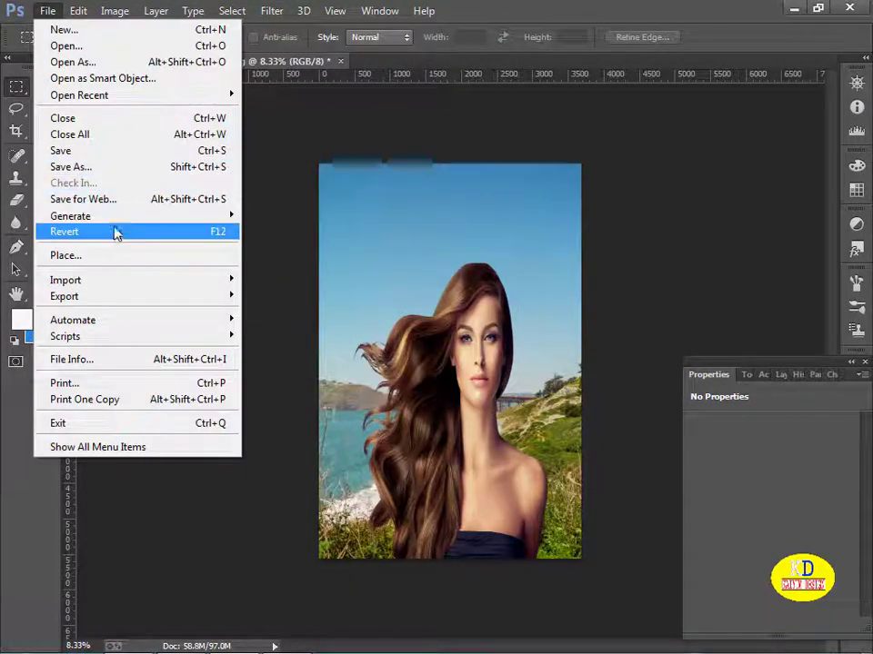
pyautogui.click(289, 240)
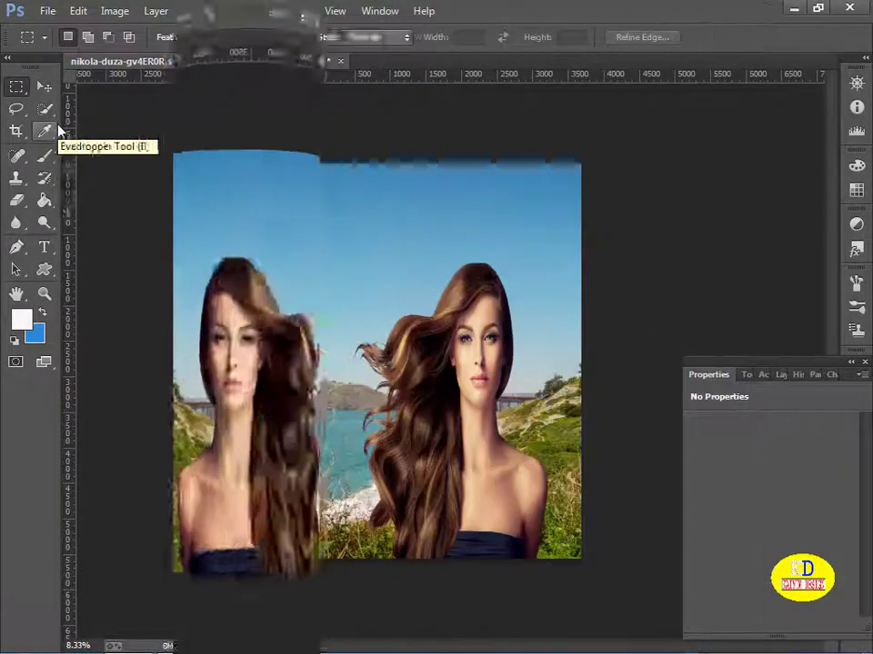
pyautogui.click(55, 128)
pyautogui.click(44, 108)
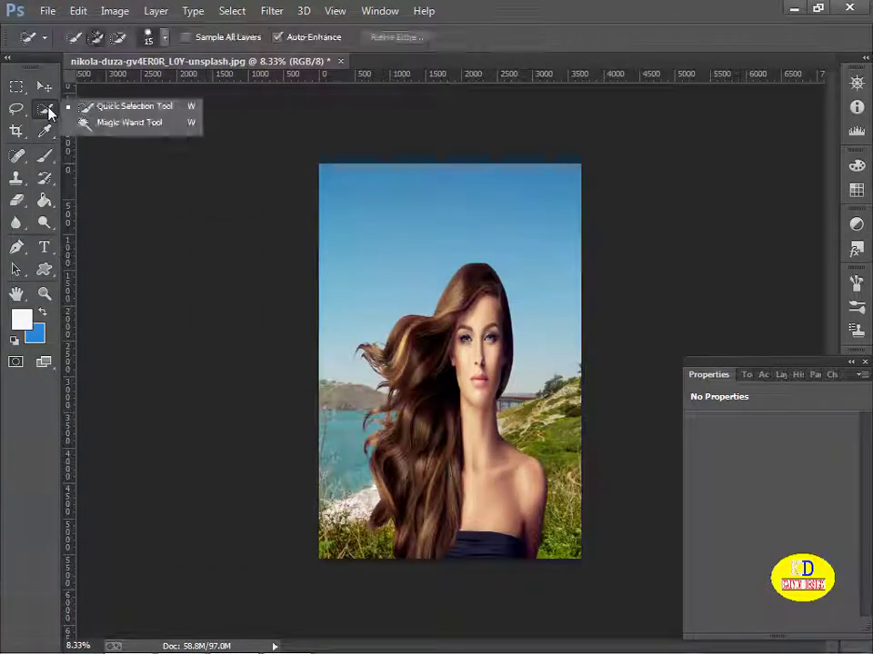
pyautogui.click(100, 104)
pyautogui.click(479, 273)
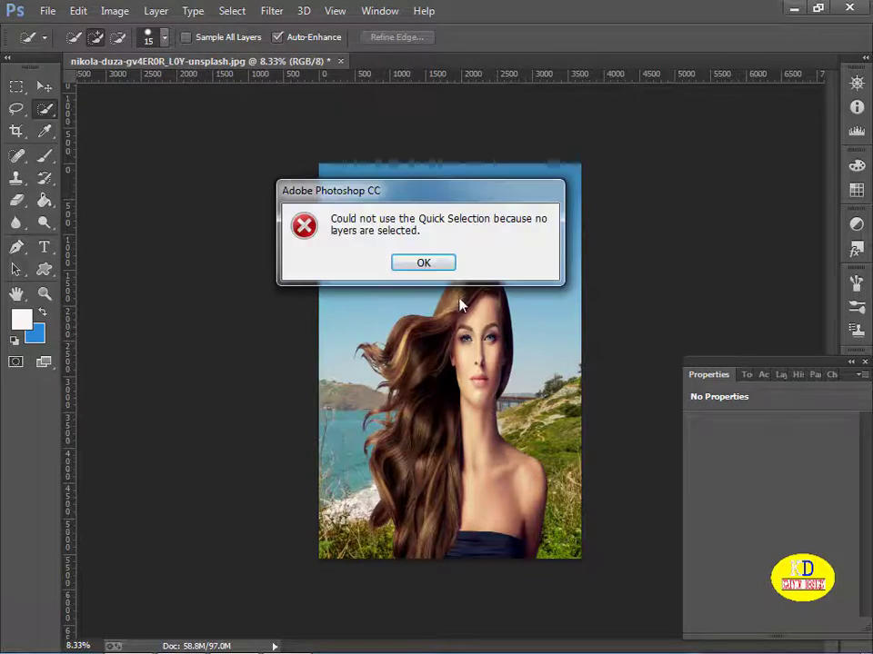
pyautogui.click(429, 264)
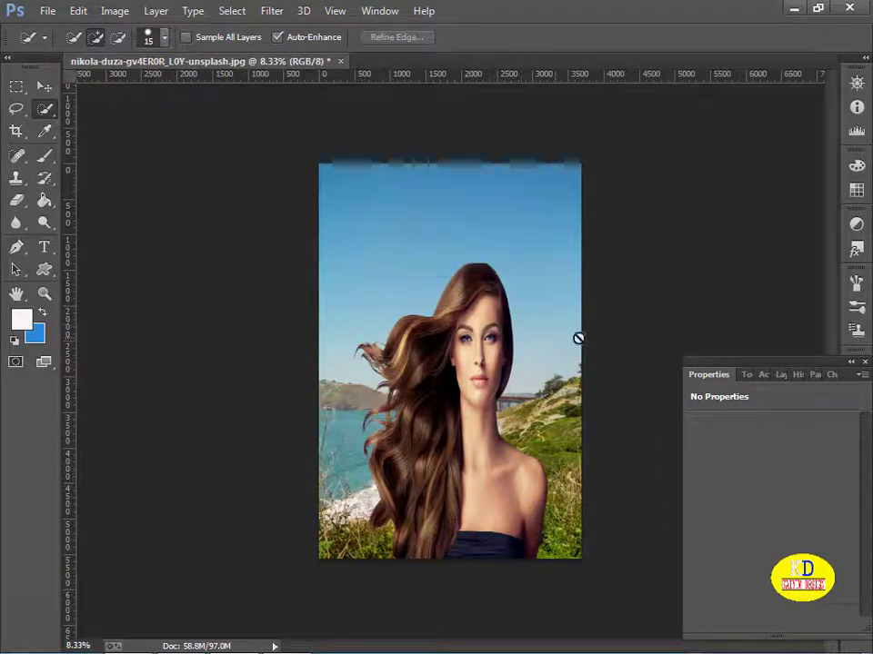
pyautogui.click(45, 87)
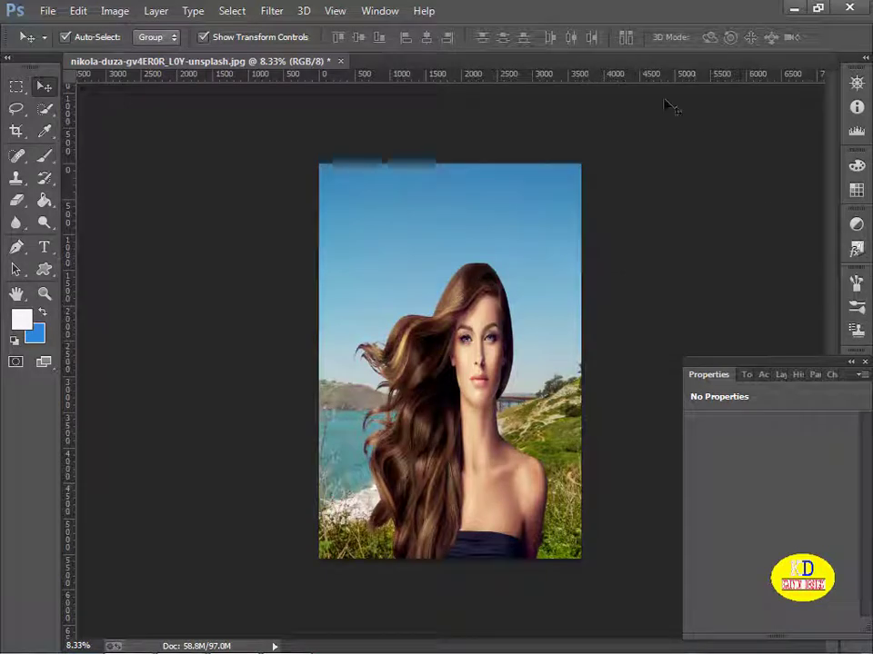
pyautogui.click(368, 10)
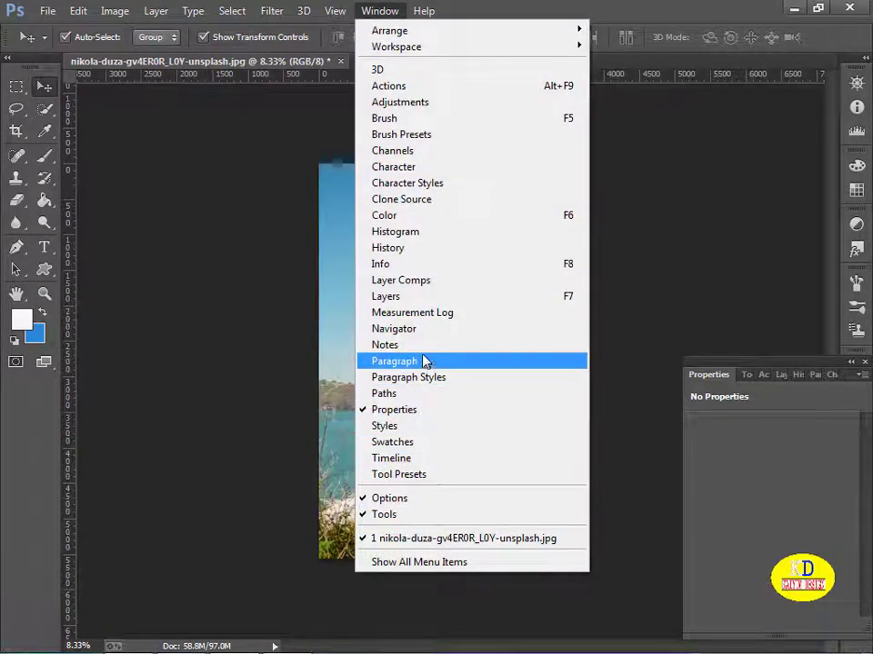
# Add a Levels adjustment layer, test black and white points, and close its properties
pyautogui.click(402, 297)
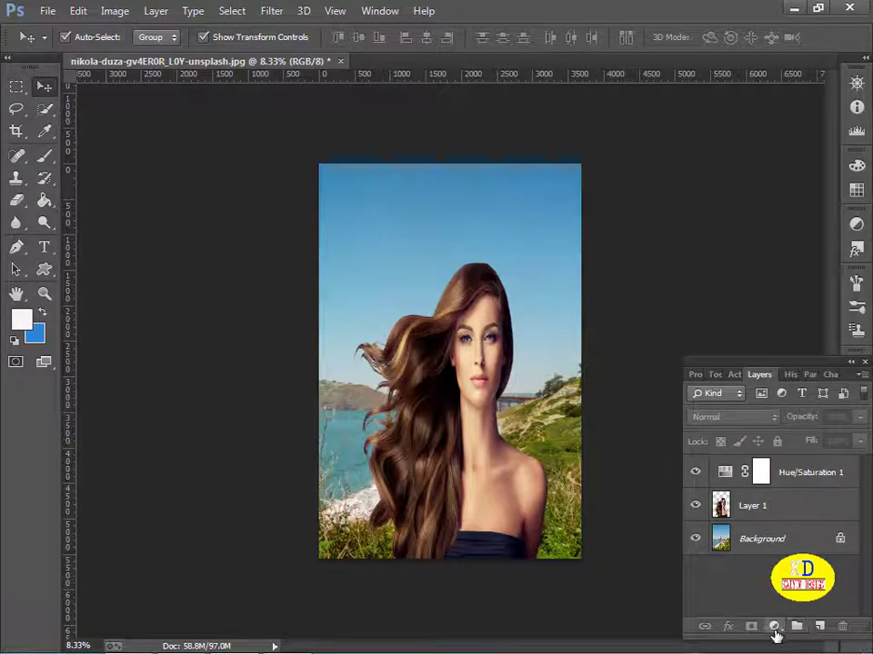
pyautogui.click(774, 627)
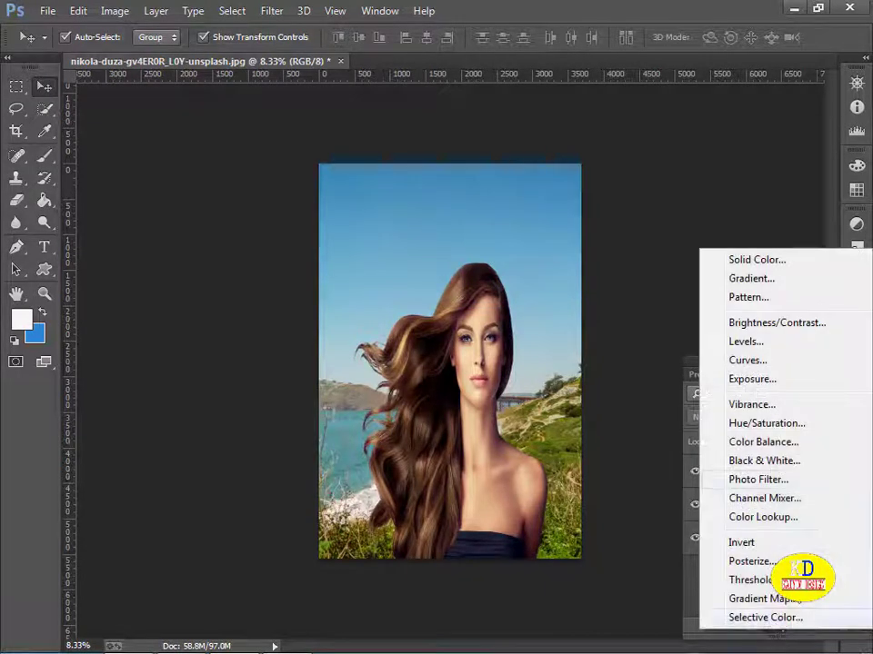
pyautogui.click(757, 344)
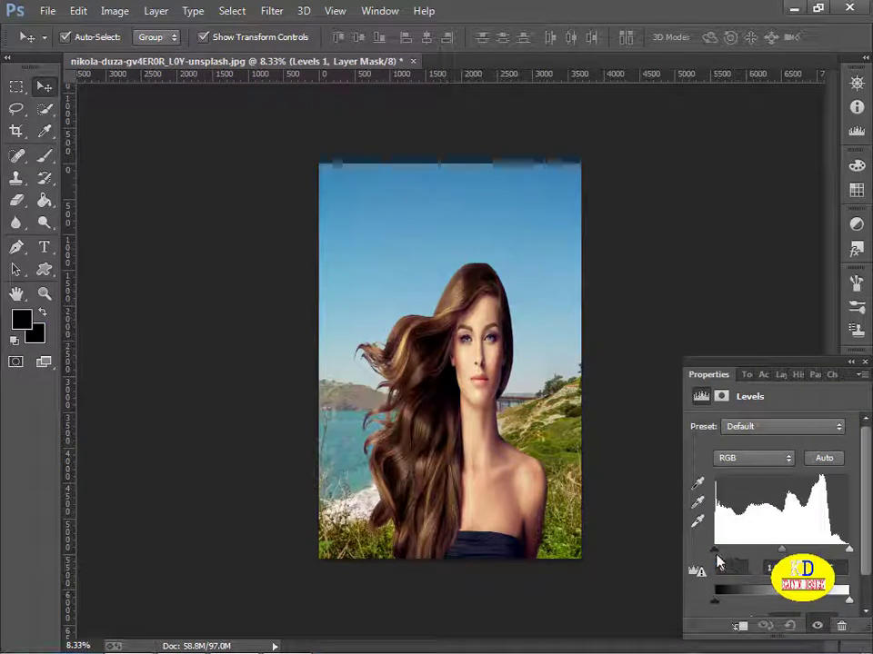
pyautogui.moveTo(719, 556); pyautogui.dragTo(714, 552)
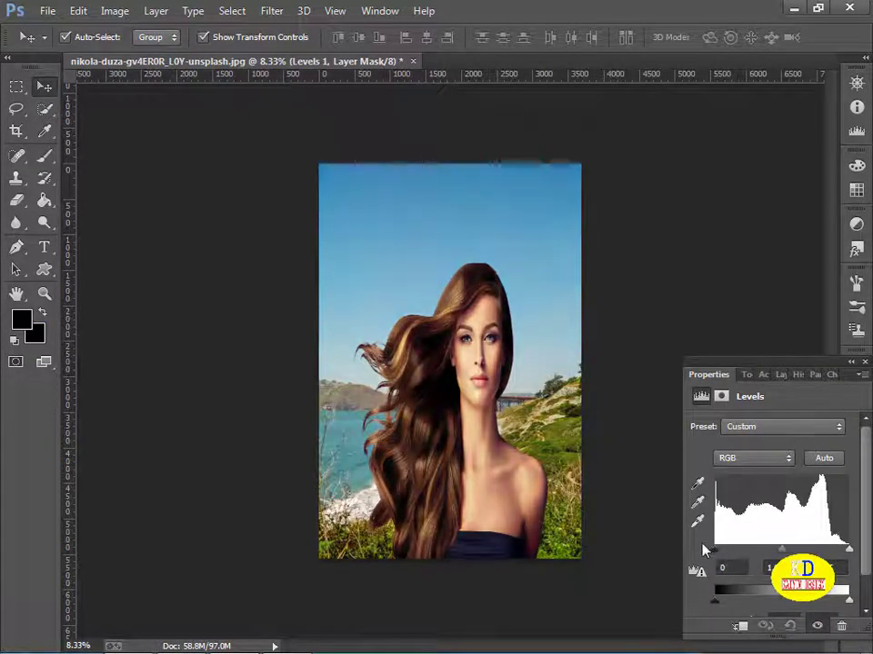
pyautogui.moveTo(840, 551); pyautogui.dragTo(847, 566)
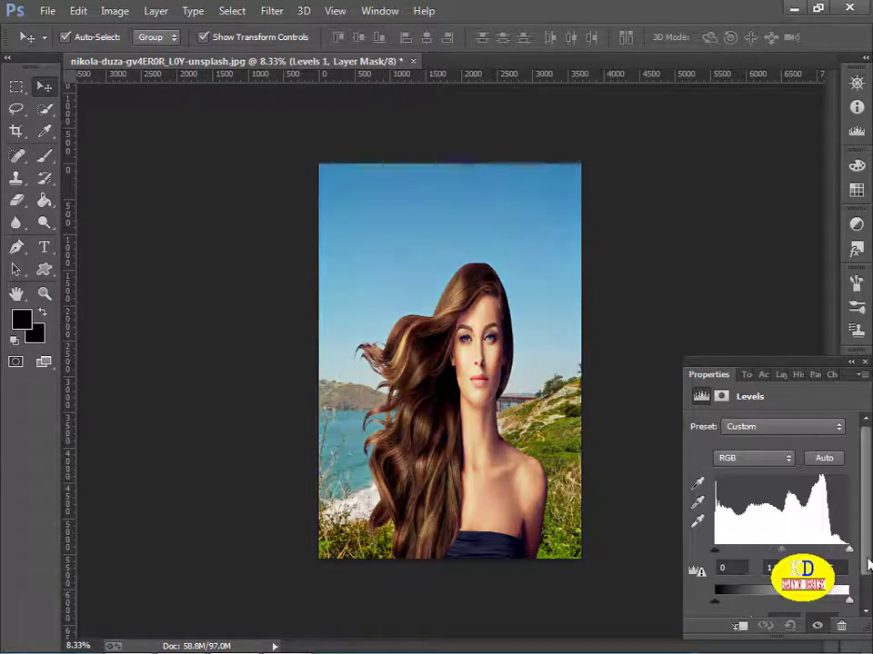
pyautogui.click(854, 364)
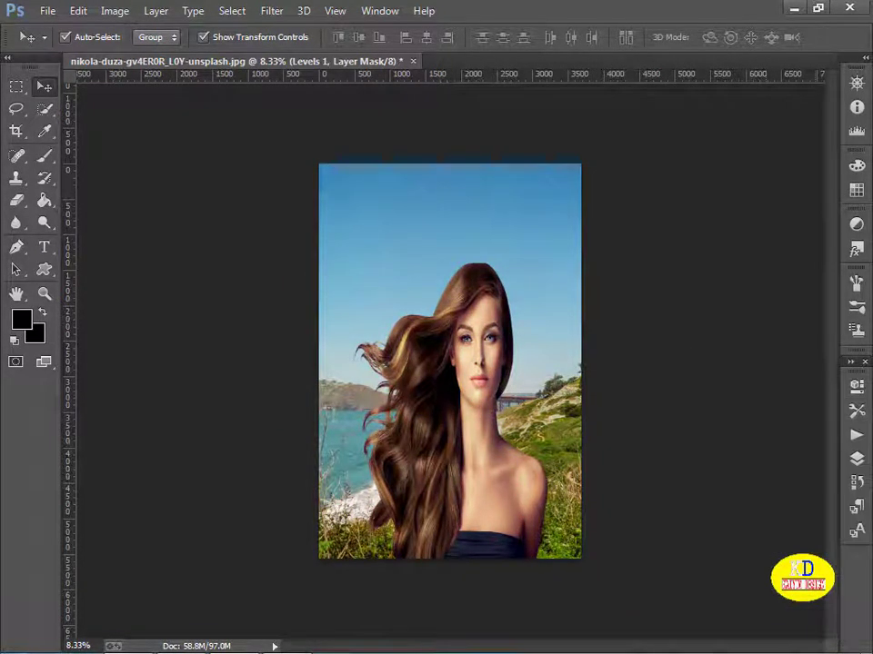
# Add a Brightness/Contrast adjustment layer with contrast lowered slightly below zero
pyautogui.click(382, 11)
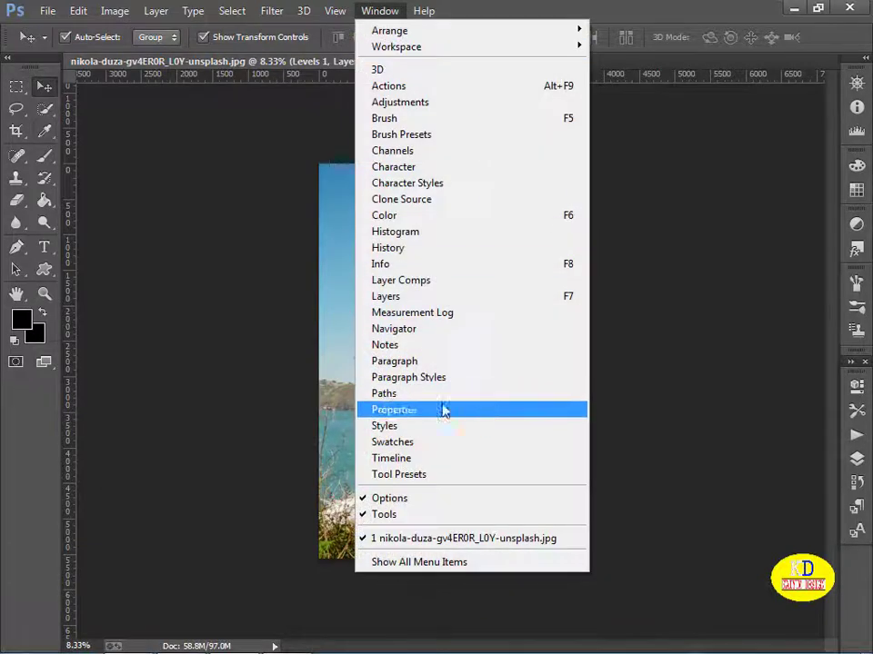
pyautogui.click(400, 297)
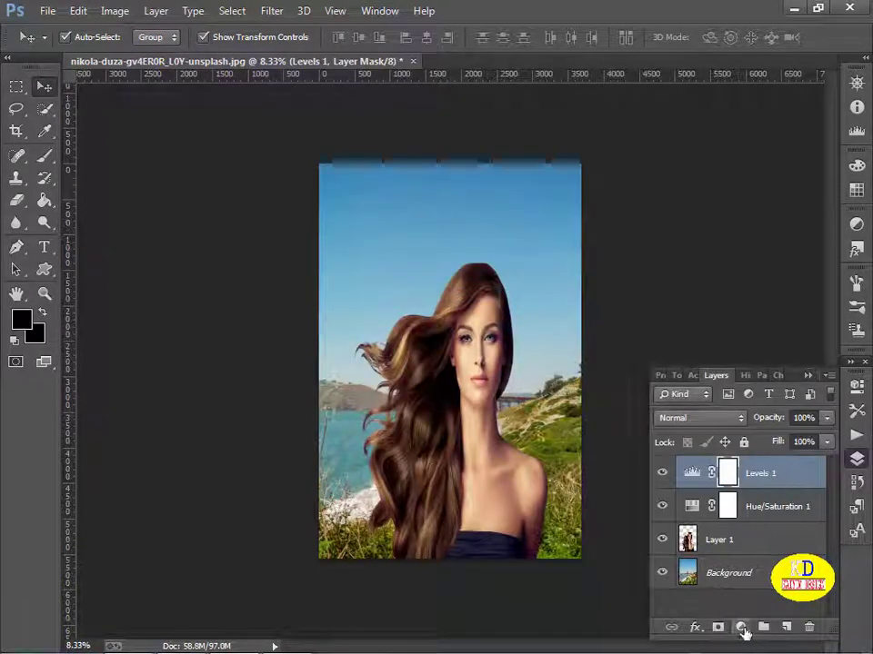
pyautogui.click(741, 628)
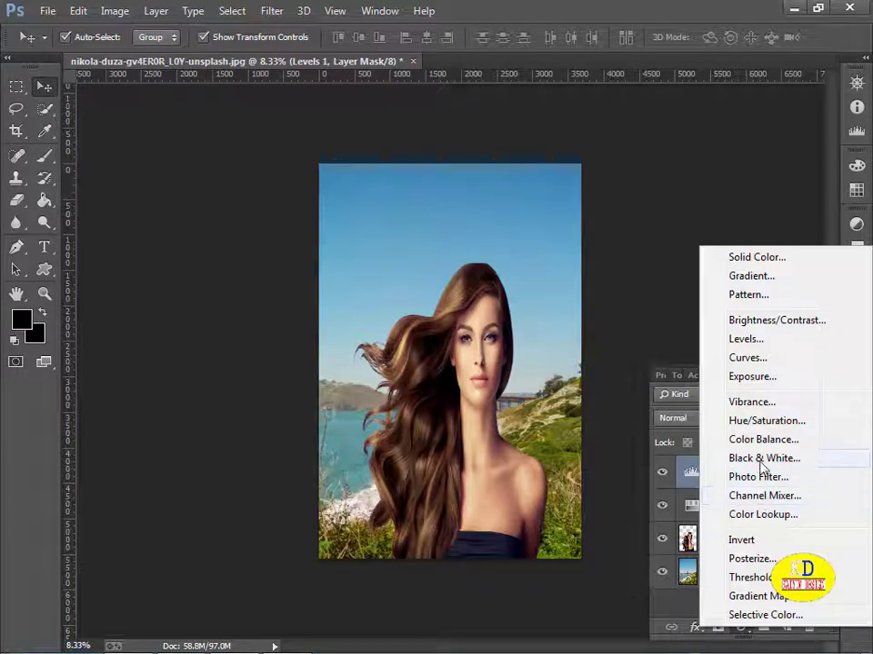
pyautogui.click(768, 321)
pyautogui.moveTo(736, 508)
pyautogui.mouseDown()
pyautogui.moveTo(659, 510)
pyautogui.moveTo(867, 540)
pyautogui.mouseUp()
pyautogui.moveTo(794, 532)
pyautogui.mouseDown()
pyautogui.moveTo(647, 524)
pyautogui.moveTo(736, 530)
pyautogui.mouseUp()
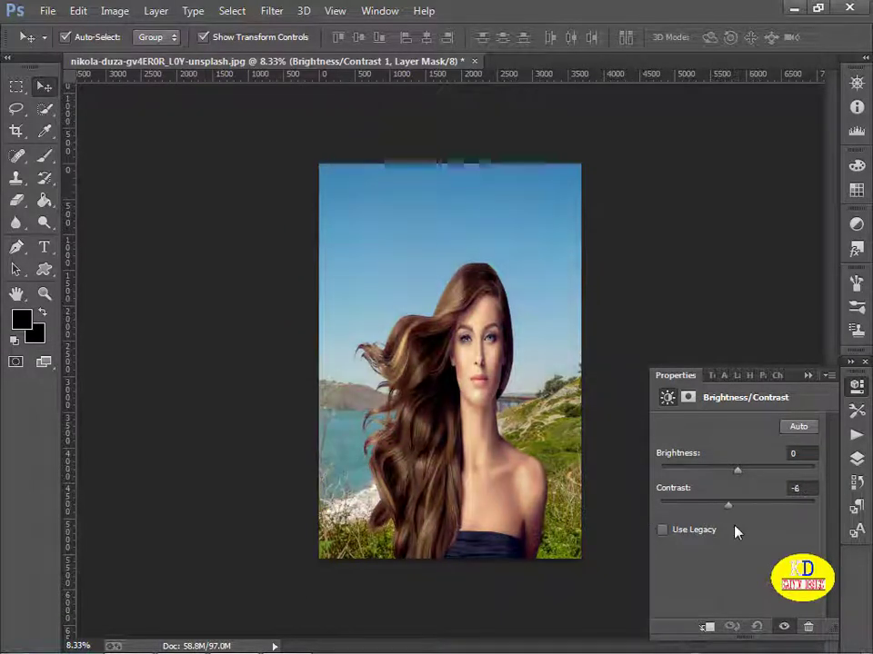
pyautogui.click(808, 375)
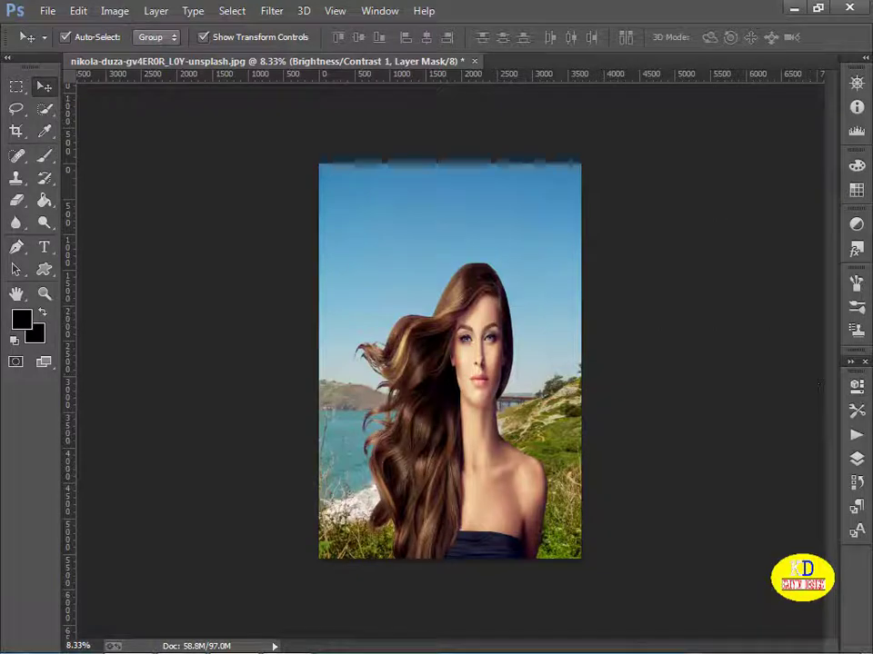
pyautogui.click(857, 461)
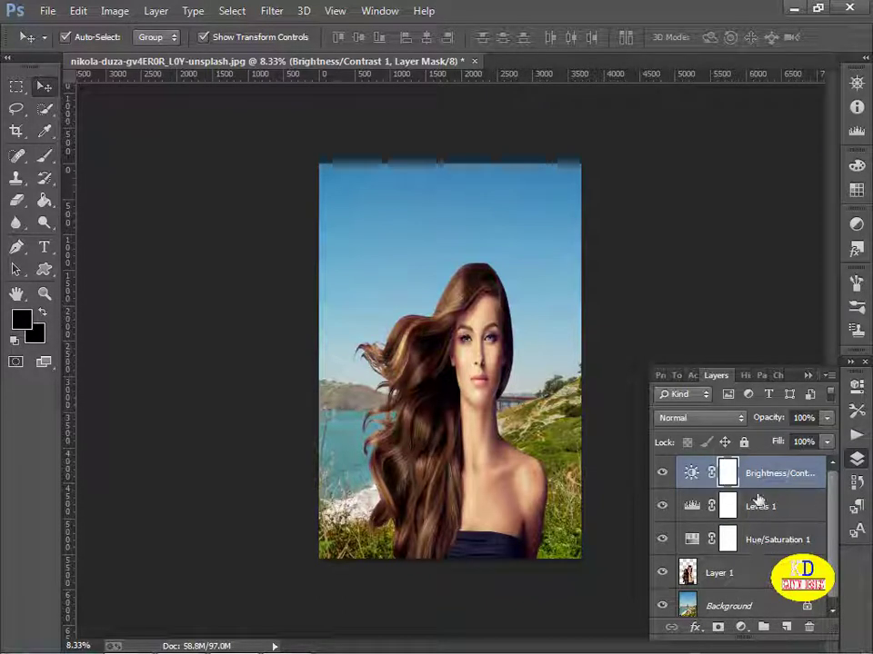
# Create Group 1 and gather the Brightness/Contrast, Levels and Hue/Saturation layers into it
pyautogui.click(763, 630)
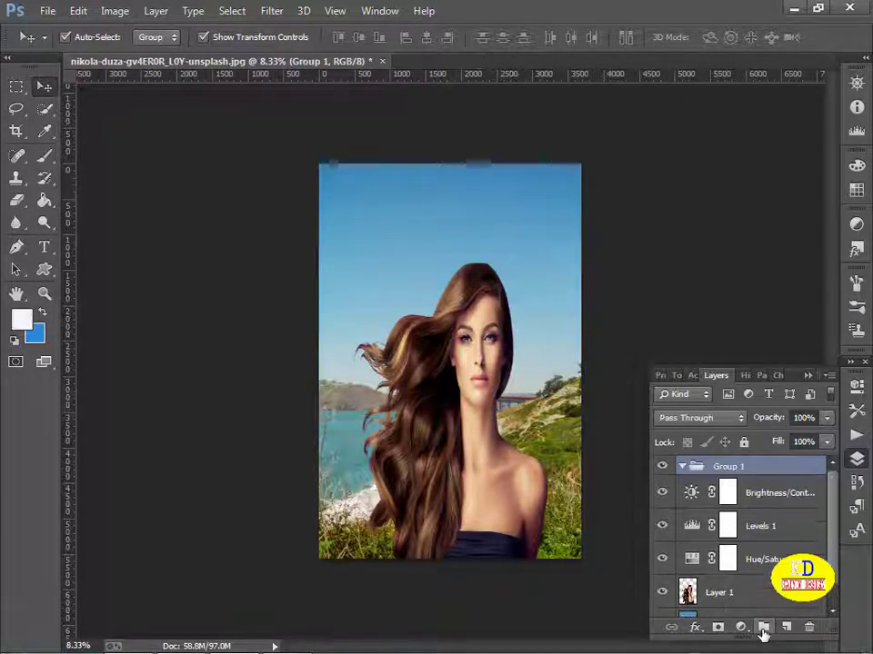
pyautogui.click(737, 504)
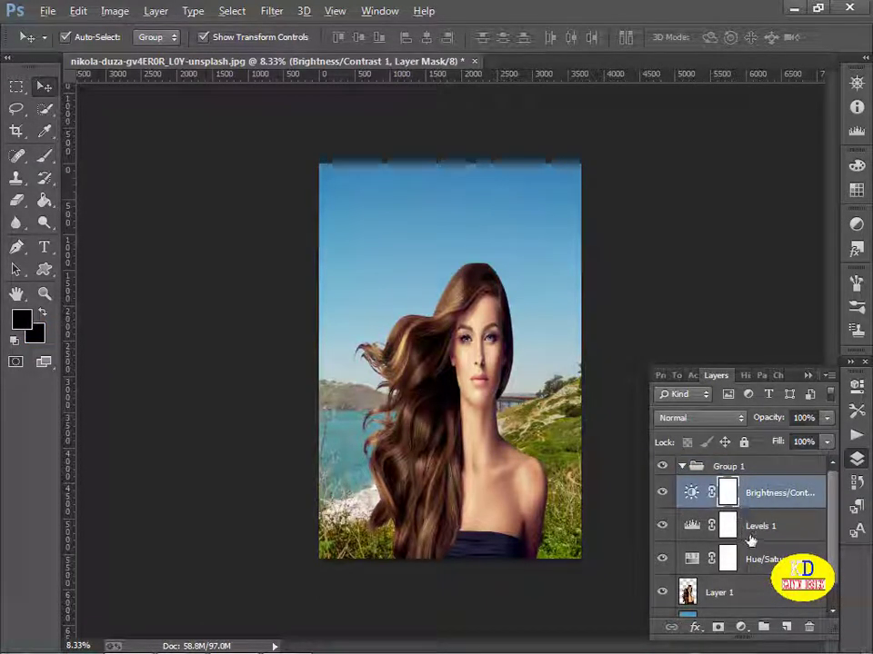
pyautogui.click(753, 536)
pyautogui.click(743, 564)
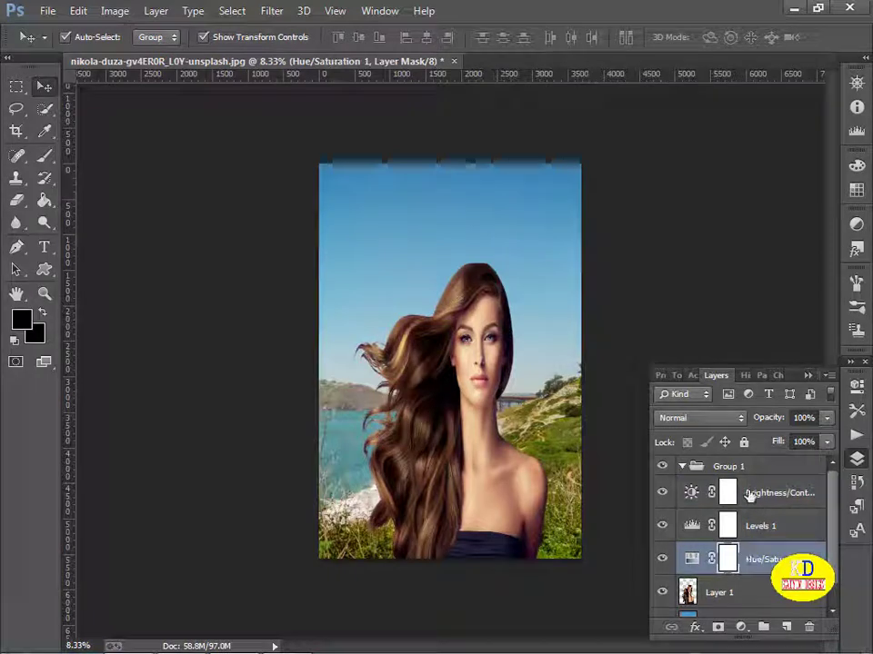
pyautogui.click(749, 493)
pyautogui.click(691, 493)
pyautogui.click(732, 529)
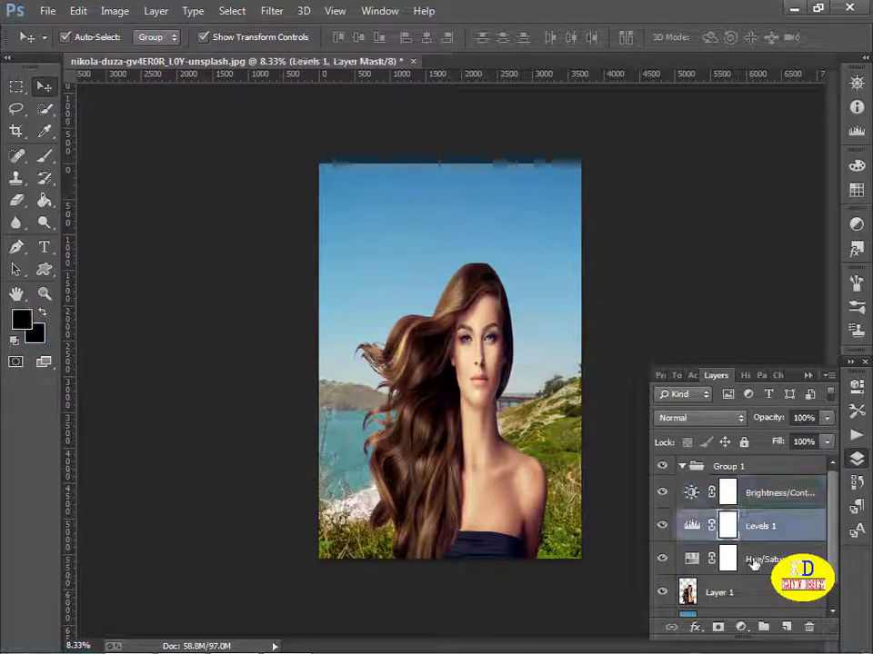
pyautogui.click(752, 563)
# Merge the woman's Layer 1 down into the Background layer, then select Background
pyautogui.click(734, 593)
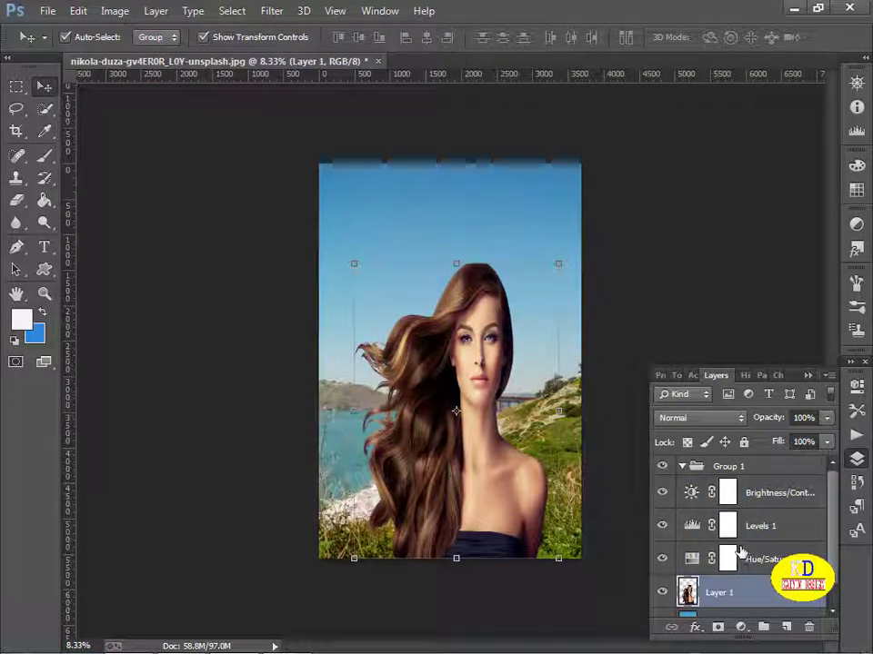
pyautogui.hotkey('ctrl', 'e')
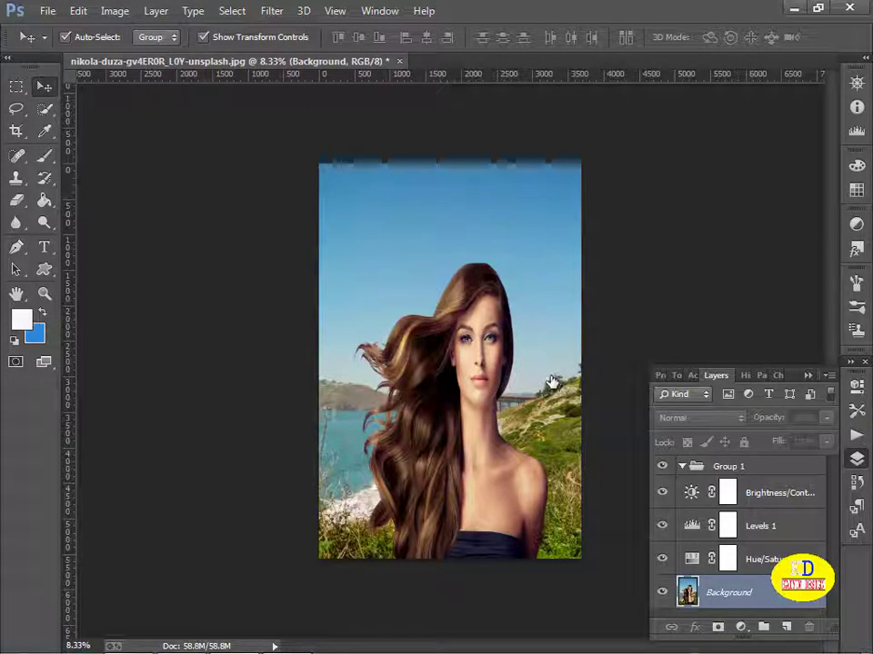
pyautogui.click(773, 493)
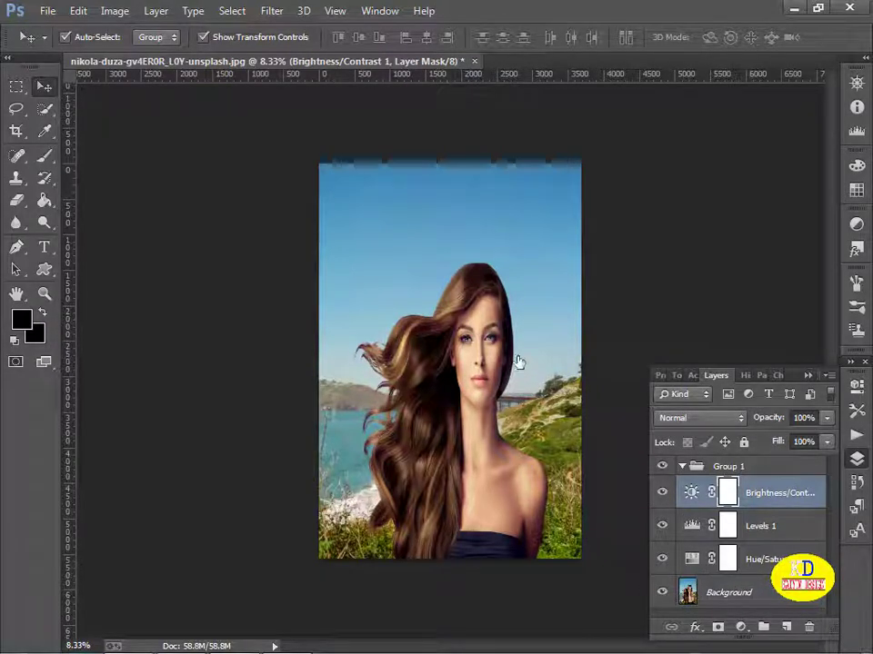
pyautogui.click(92, 132)
pyautogui.press('w')
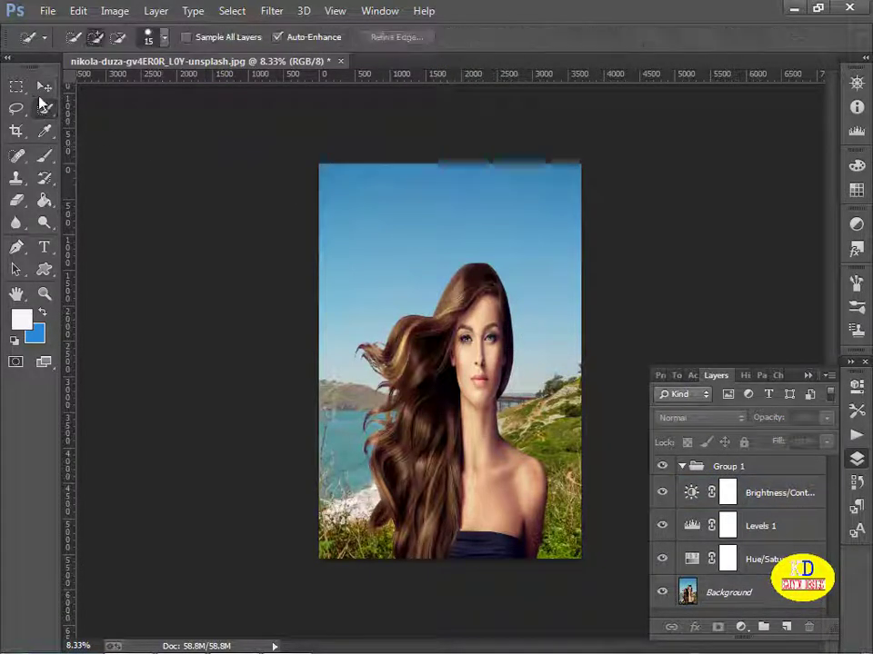
pyautogui.press('v')
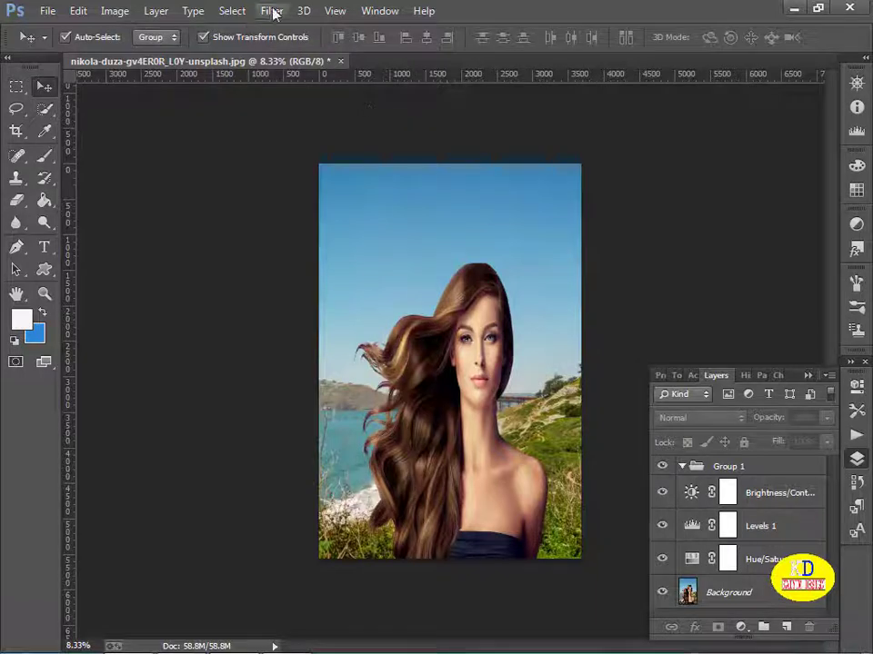
pyautogui.click(271, 9)
pyautogui.click(209, 91)
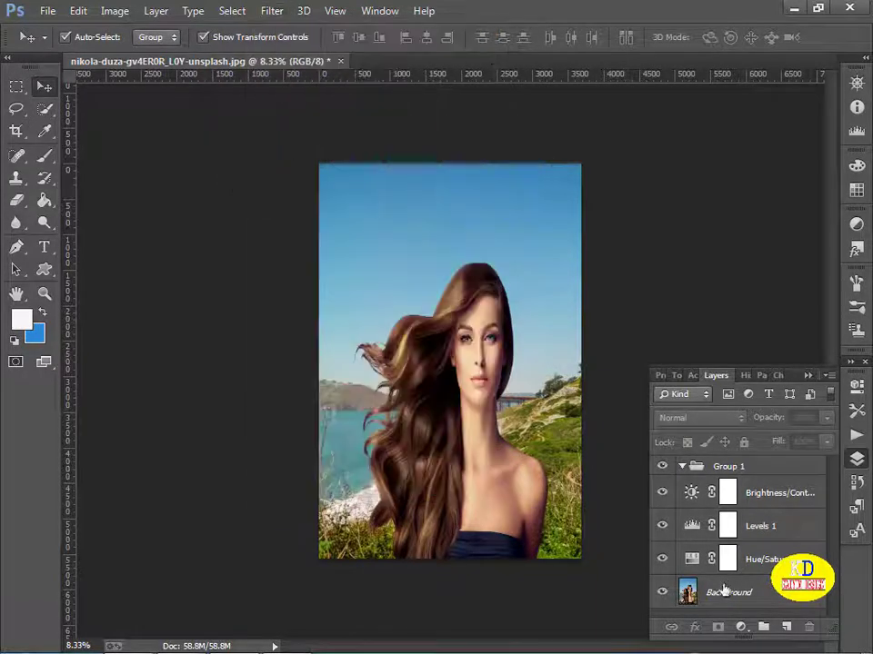
pyautogui.click(722, 592)
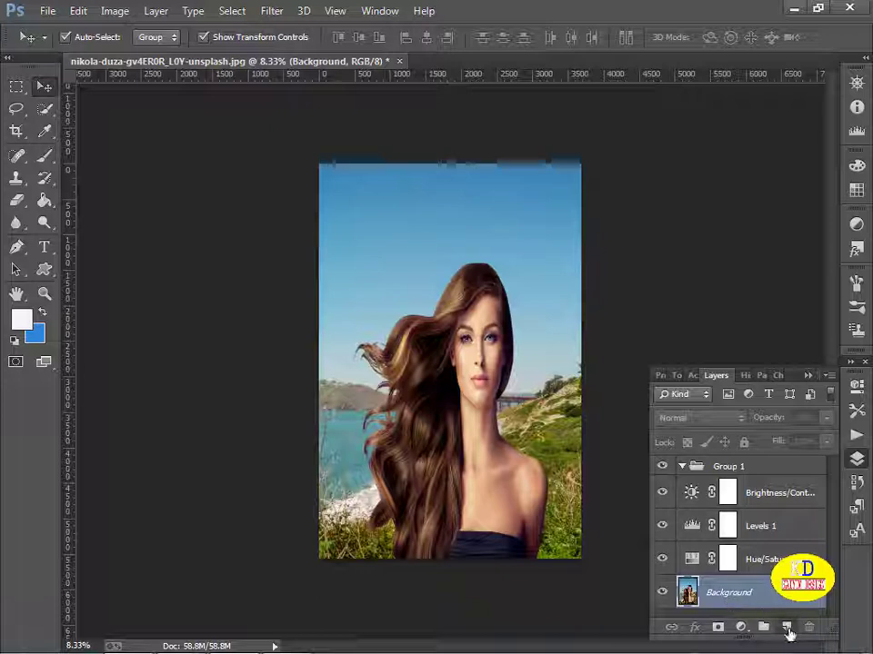
# Add an empty transparent Layer 1 above Background, beneath the adjustment layers
pyautogui.click(788, 627)
pyautogui.scroll(-1, 718, 600)
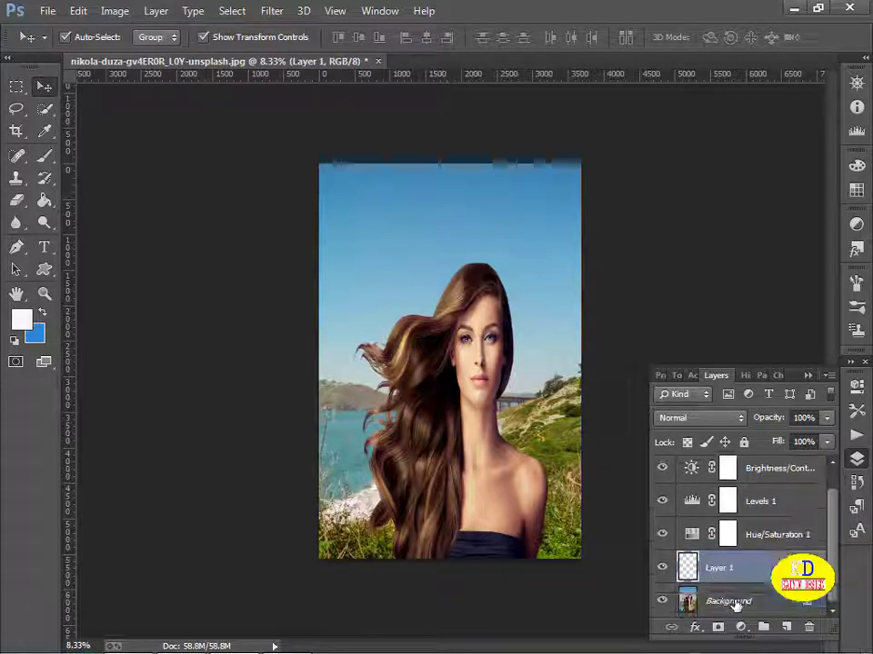
pyautogui.moveTo(700, 598); pyautogui.dragTo(700, 568)
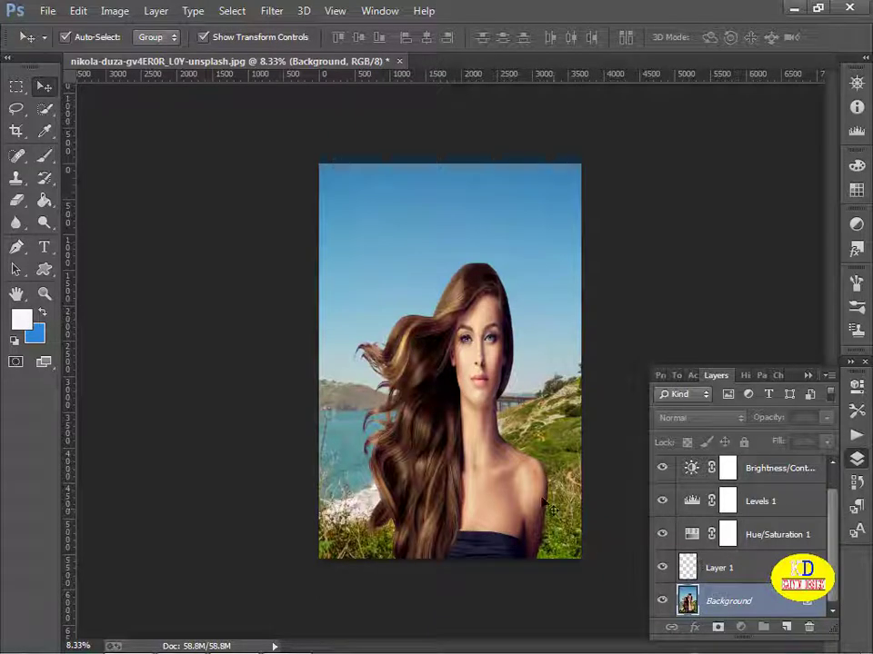
pyautogui.click(520, 491)
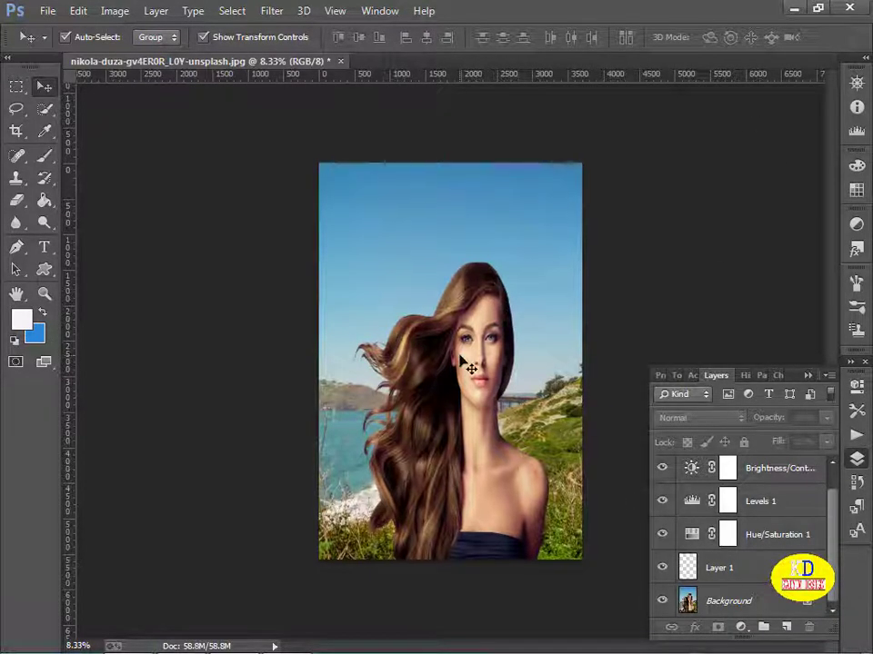
pyautogui.scroll(1, 466, 366)
pyautogui.scroll(1, 466, 366)
pyautogui.scroll(-2, 466, 366)
# Zoom in and out on the woman's face to inspect it, returning to 8.33%
pyautogui.scroll(2, 466, 366)
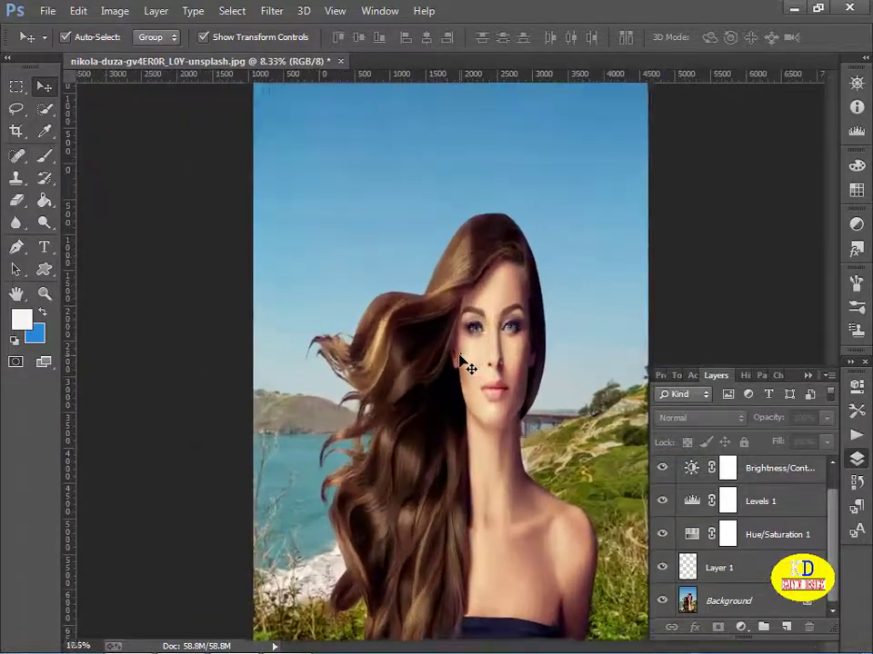
pyautogui.scroll(1, 466, 366)
pyautogui.scroll(-1, 466, 366)
pyautogui.scroll(-1, 467, 366)
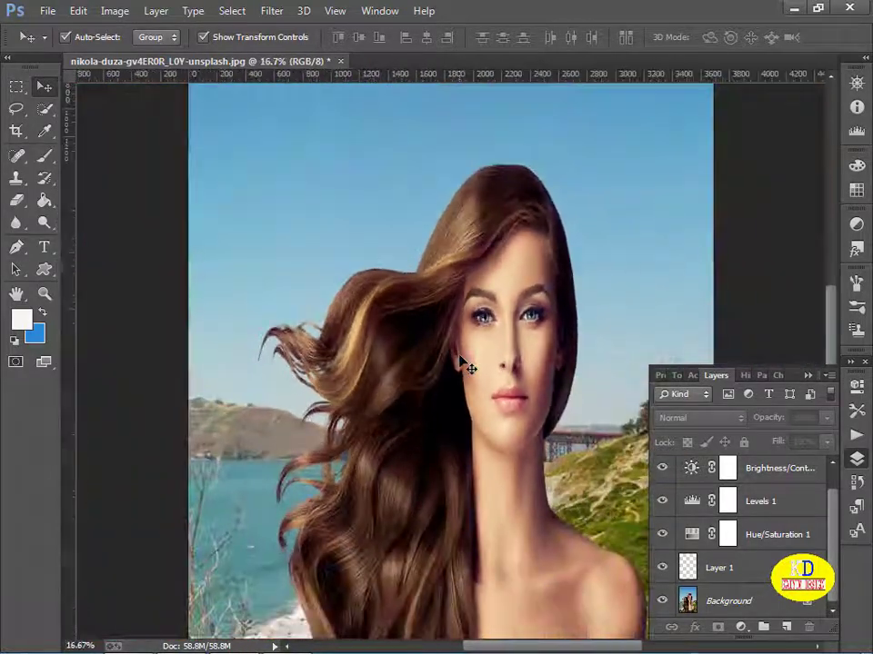
pyautogui.scroll(-1, 466, 366)
pyautogui.scroll(2, 466, 367)
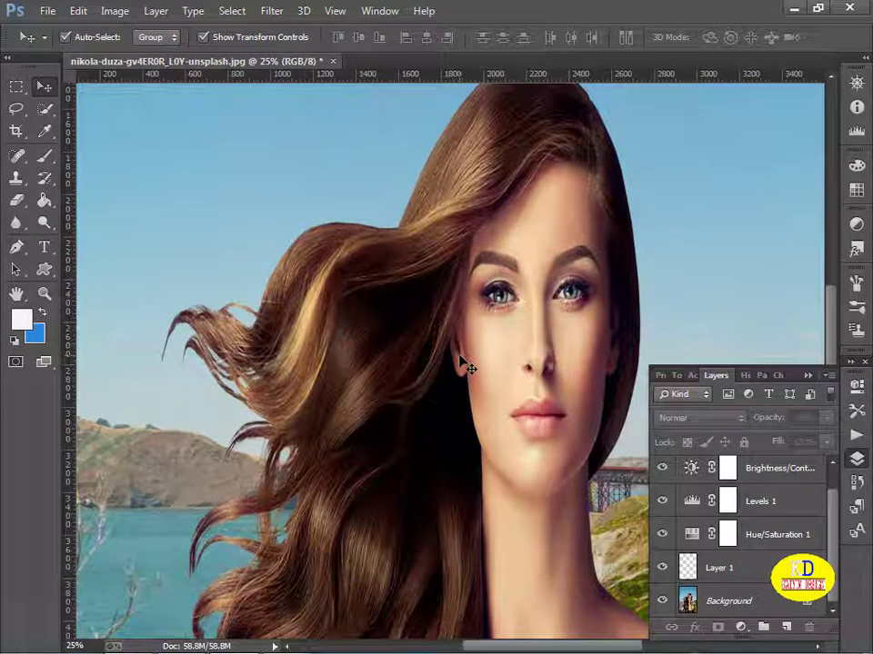
pyautogui.scroll(-1, 466, 366)
pyautogui.scroll(-1, 466, 366)
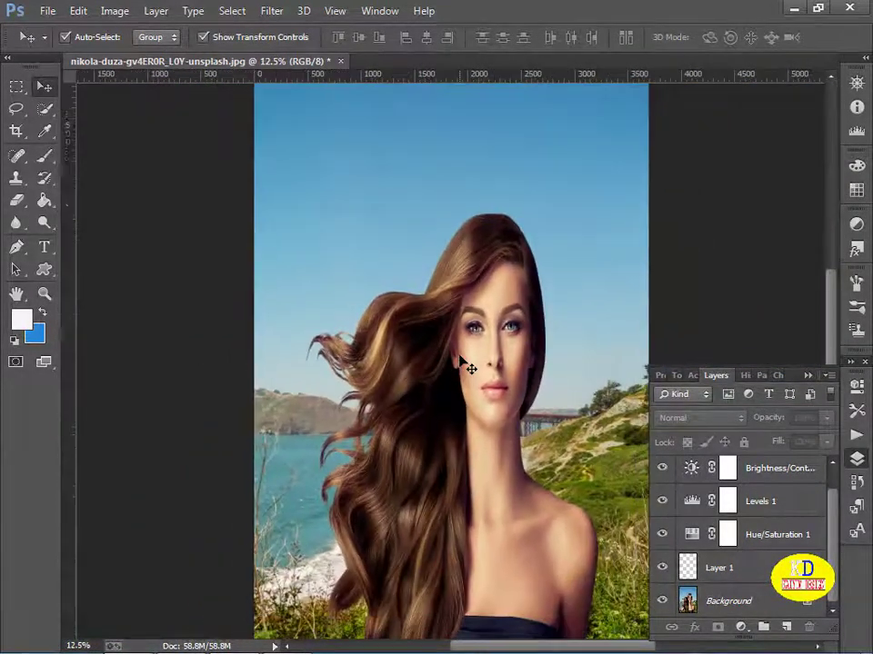
pyautogui.scroll(1, 466, 367)
pyautogui.scroll(1, 467, 366)
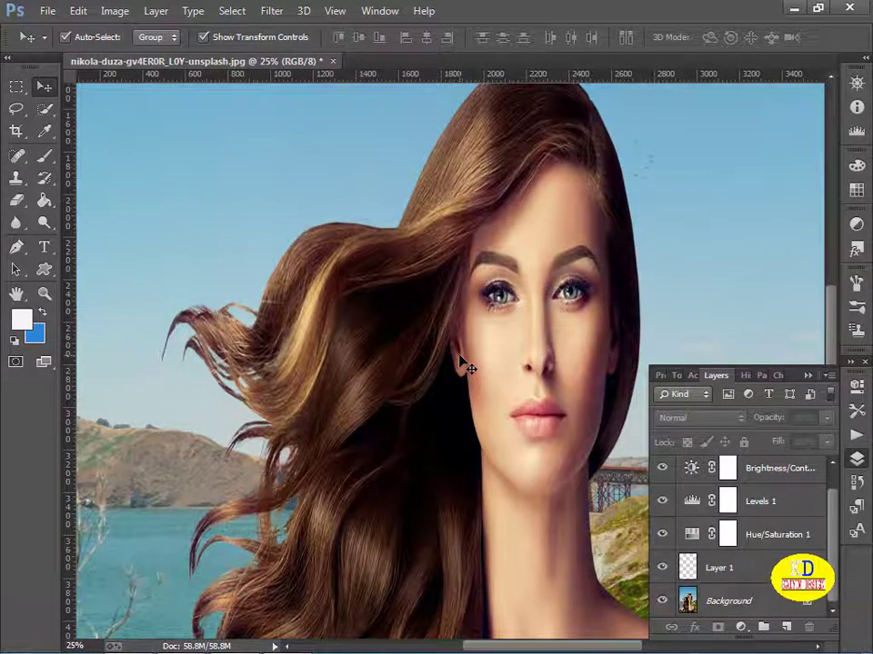
pyautogui.scroll(-1, 467, 367)
pyautogui.scroll(-1, 466, 367)
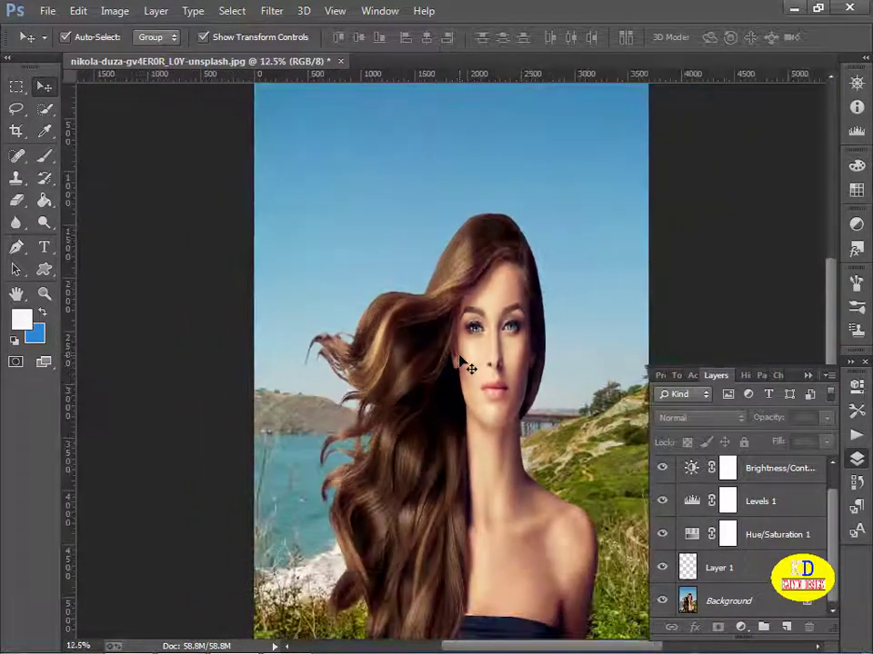
pyautogui.scroll(-1, 467, 367)
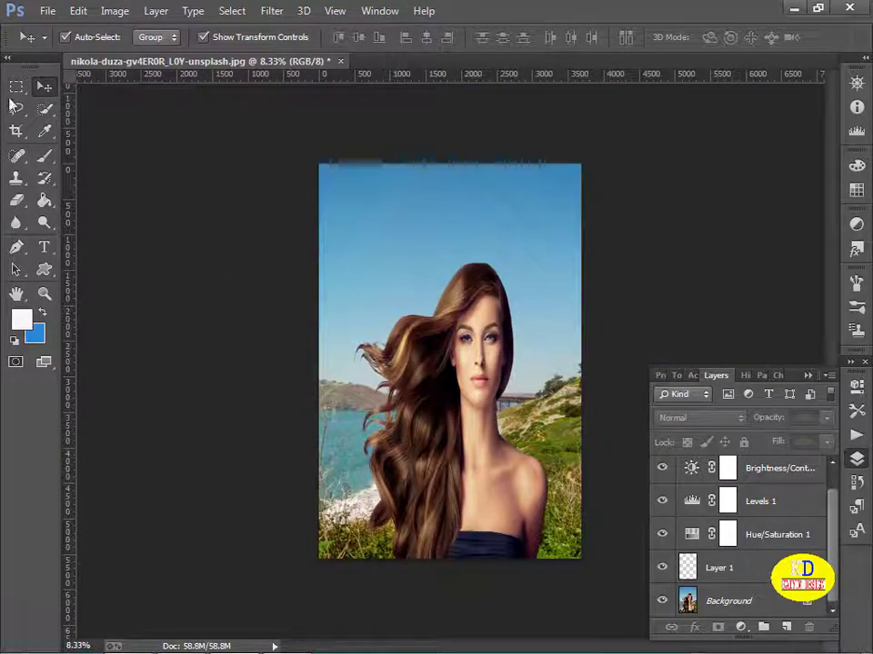
# Crop the composite, widening the left edge and trimming a band of sky off the top
pyautogui.click(17, 131)
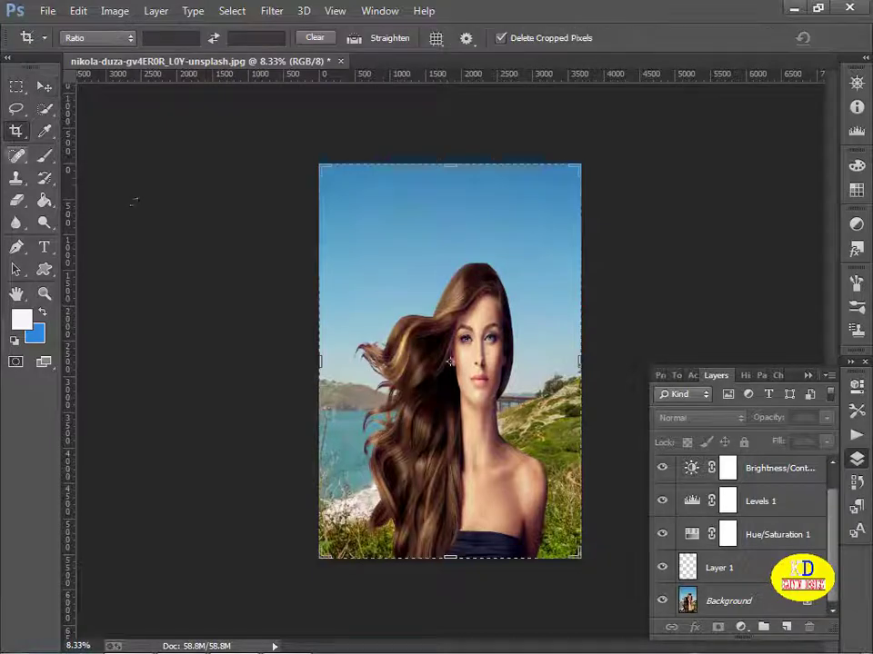
pyautogui.moveTo(319, 362)
pyautogui.mouseDown()
pyautogui.moveTo(259, 404)
pyautogui.moveTo(319, 398)
pyautogui.mouseUp()
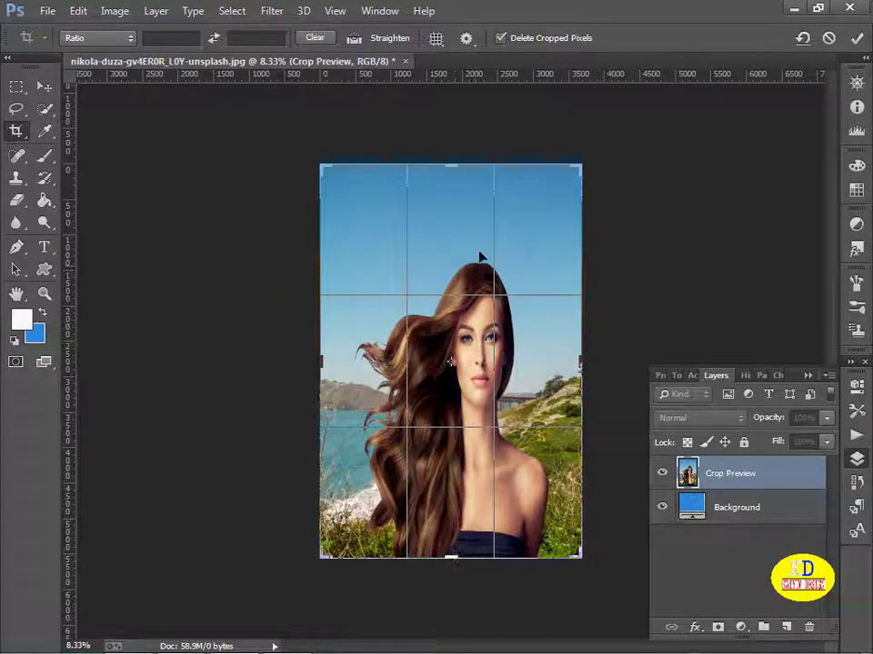
pyautogui.moveTo(451, 166); pyautogui.dragTo(454, 205)
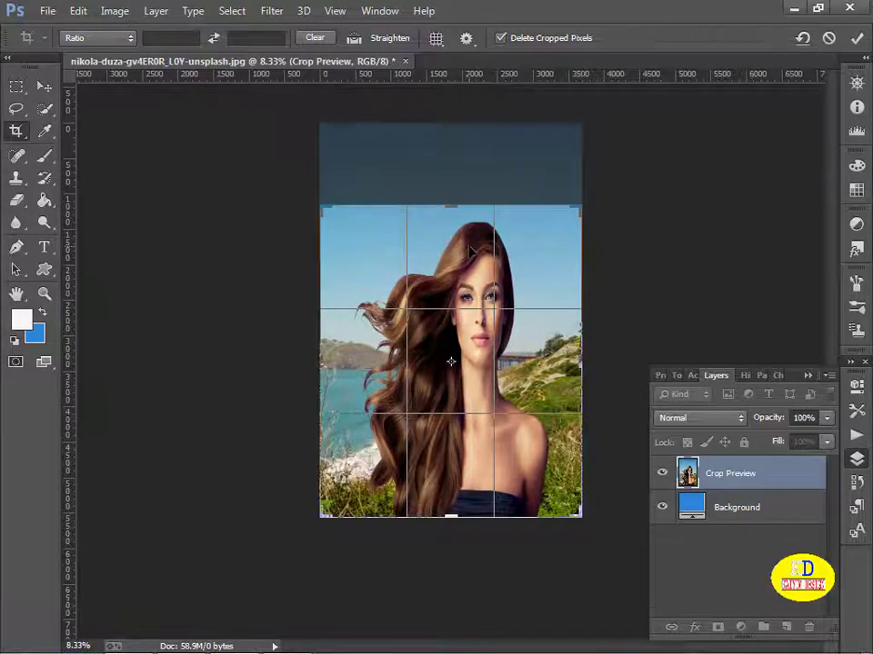
pyautogui.press('Return')
# Zoom in and back out to fit the cropped image, then pick the Move tool and open the File menu
pyautogui.hotkey('ctrl', '+')
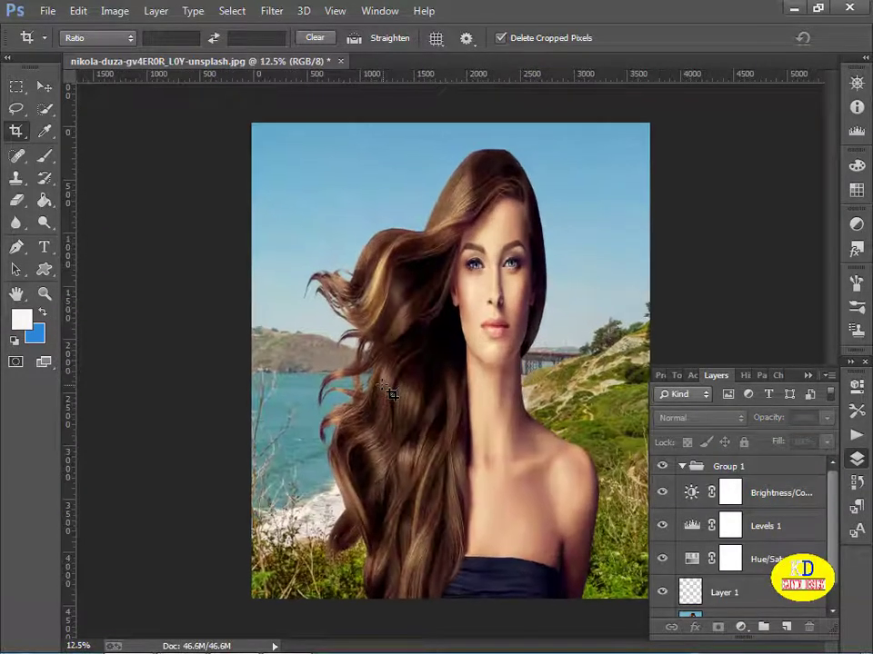
pyautogui.hotkey('ctrl', '+')
pyautogui.hotkey('ctrl', '-')
pyautogui.hotkey('ctrl', '-')
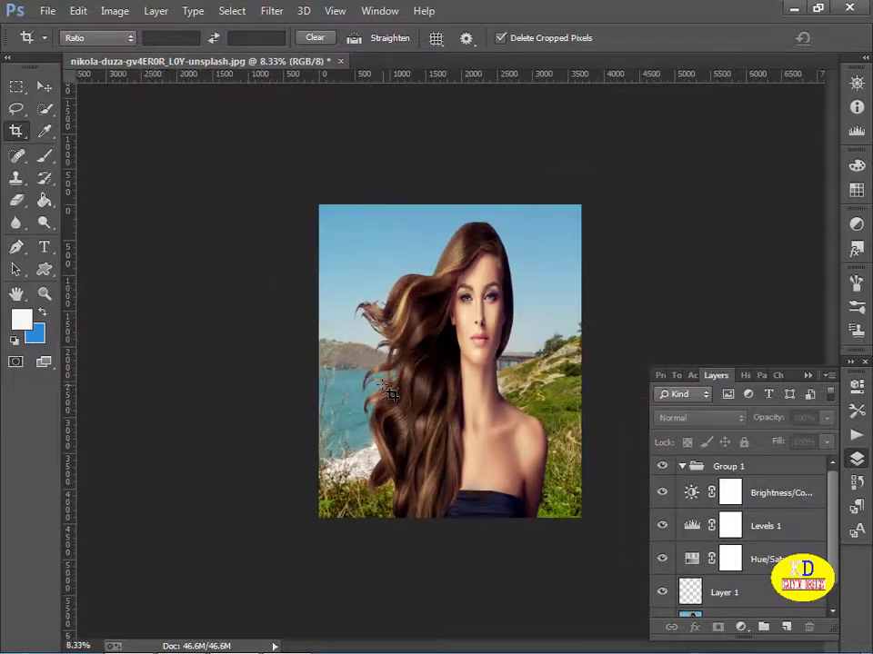
pyautogui.hotkey('ctrl', '+')
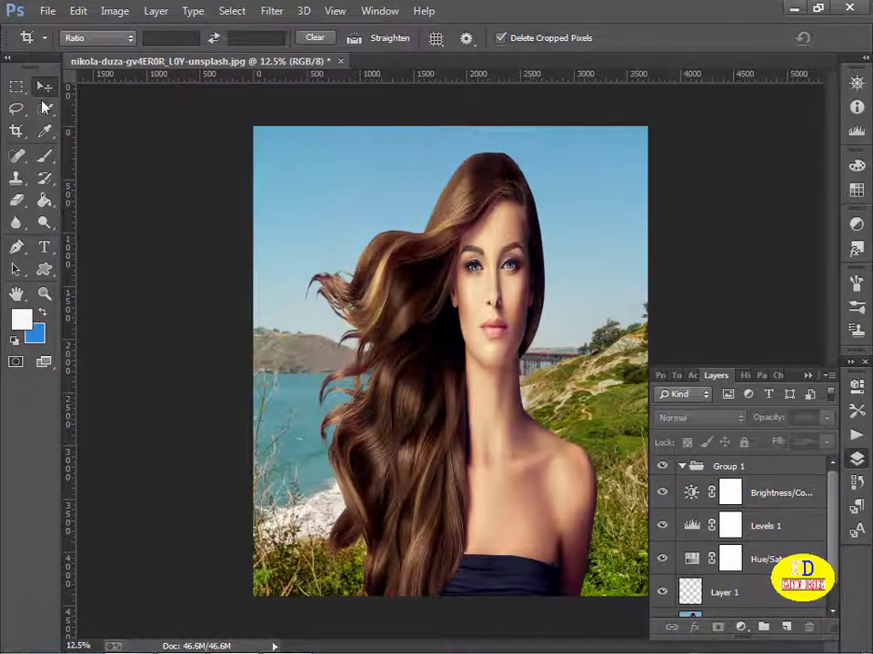
pyautogui.click(43, 85)
pyautogui.moveTo(478, 312); pyautogui.dragTo(335, 291)
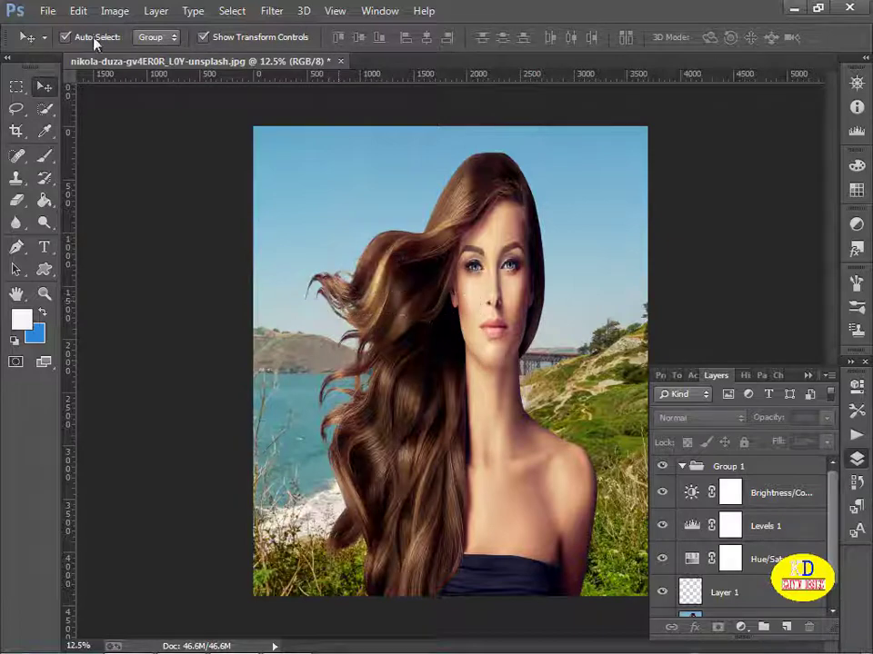
pyautogui.click(43, 11)
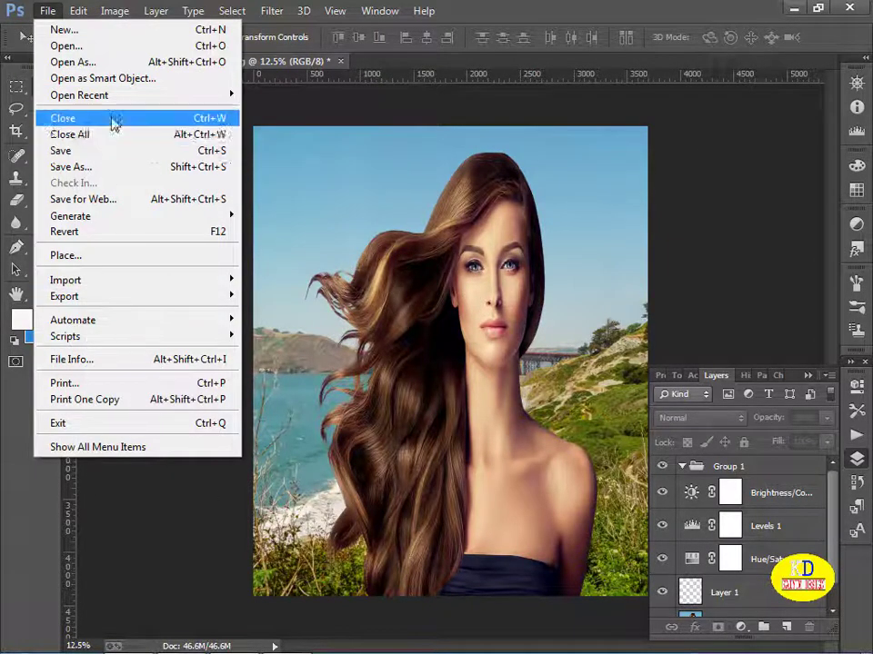
# Save the composite as a layered Photoshop PSD, accepting the format options, then select Background
pyautogui.click(90, 167)
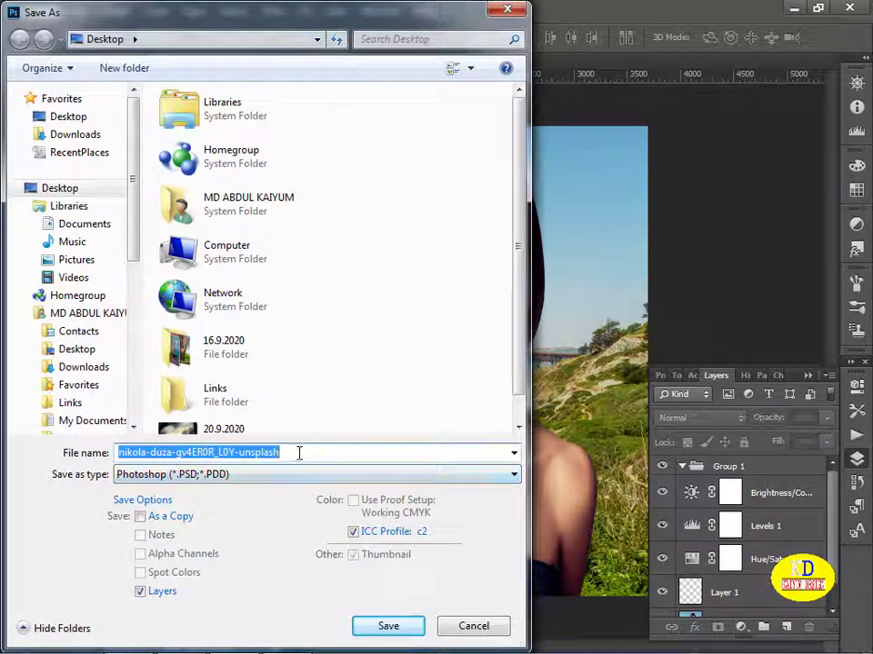
pyautogui.click(392, 627)
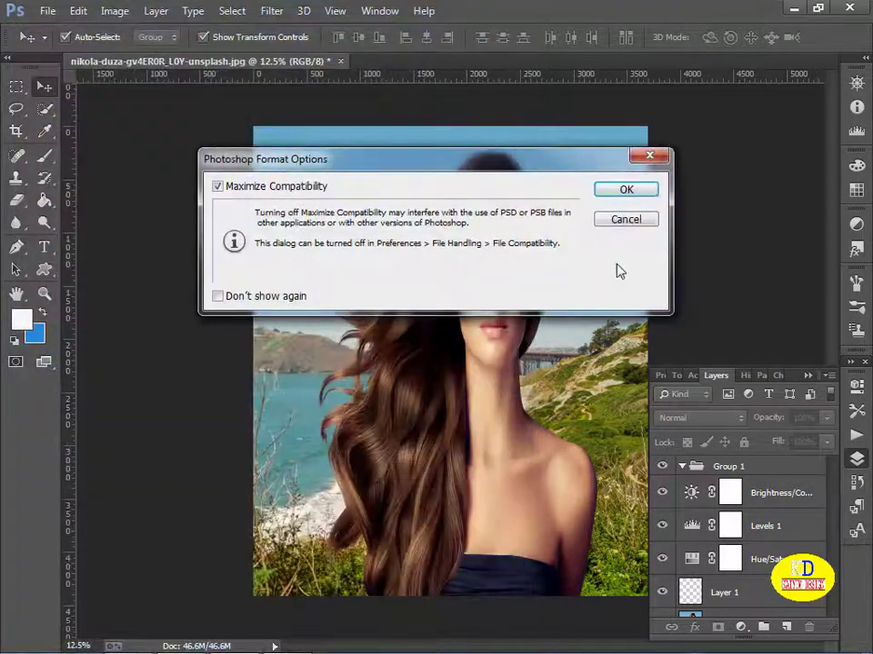
pyautogui.click(626, 190)
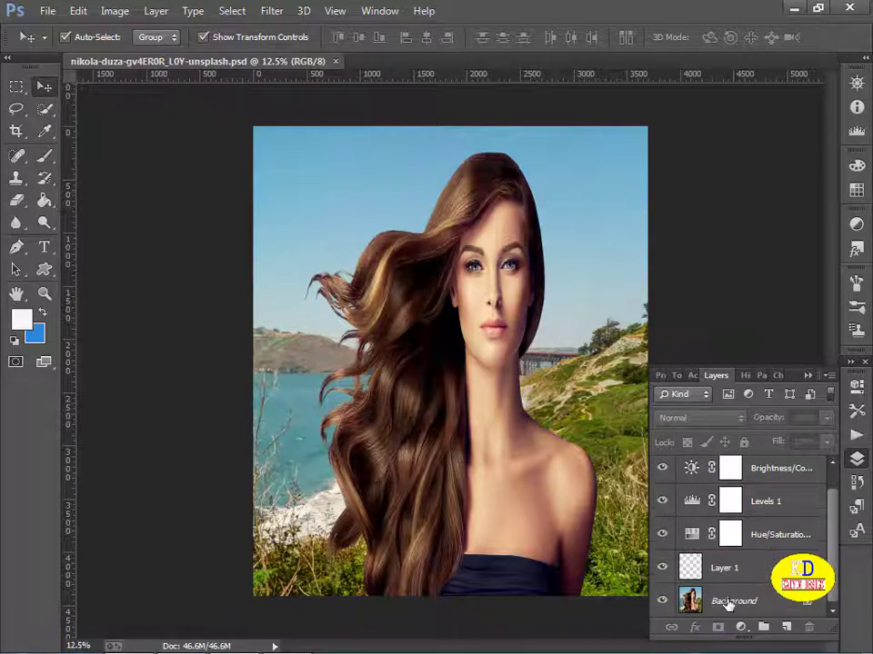
pyautogui.click(732, 602)
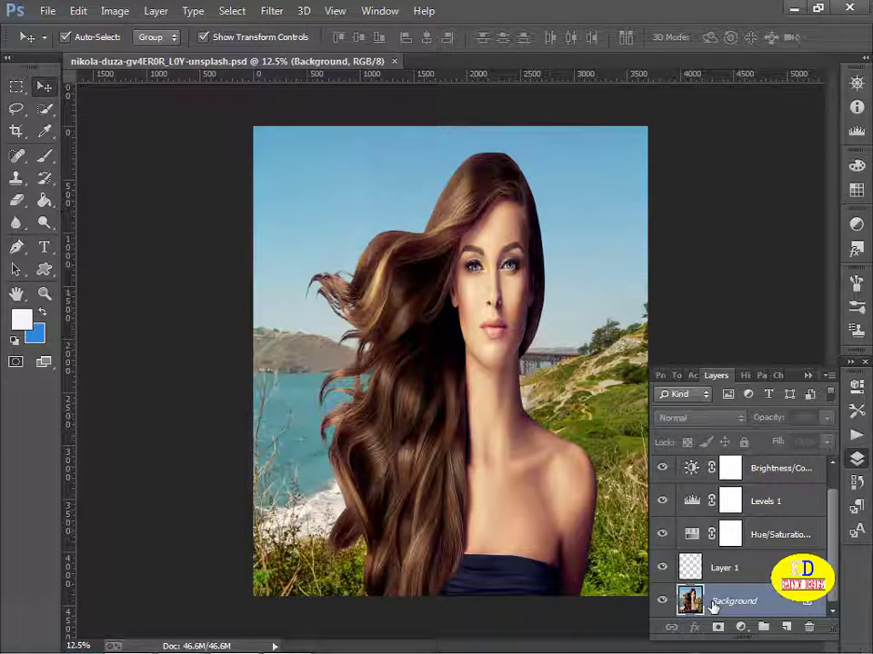
# Duplicate Background and apply a 4.3-pixel Gaussian Blur to the copy
pyautogui.hotkey('ctrl', 'j')
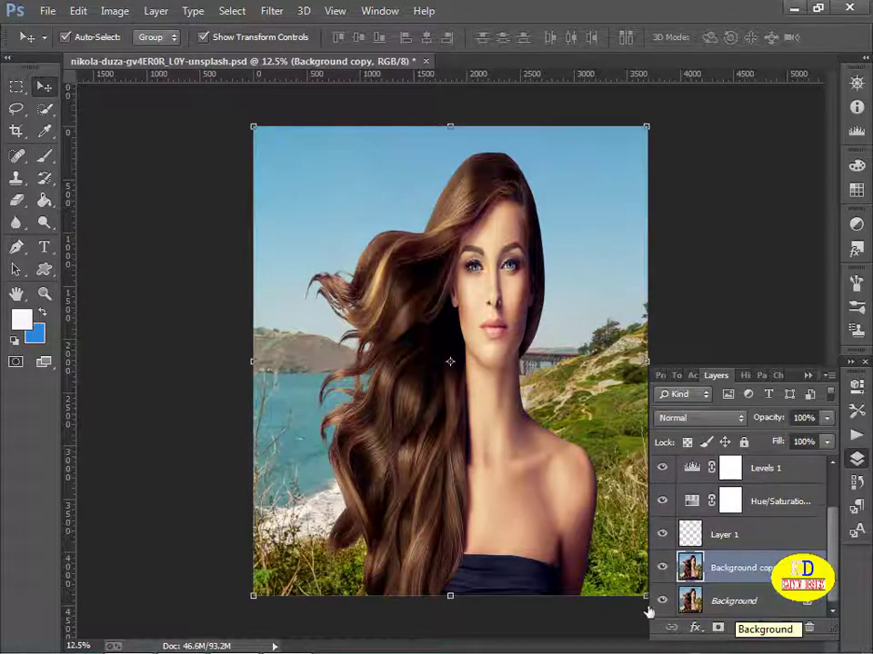
pyautogui.click(272, 10)
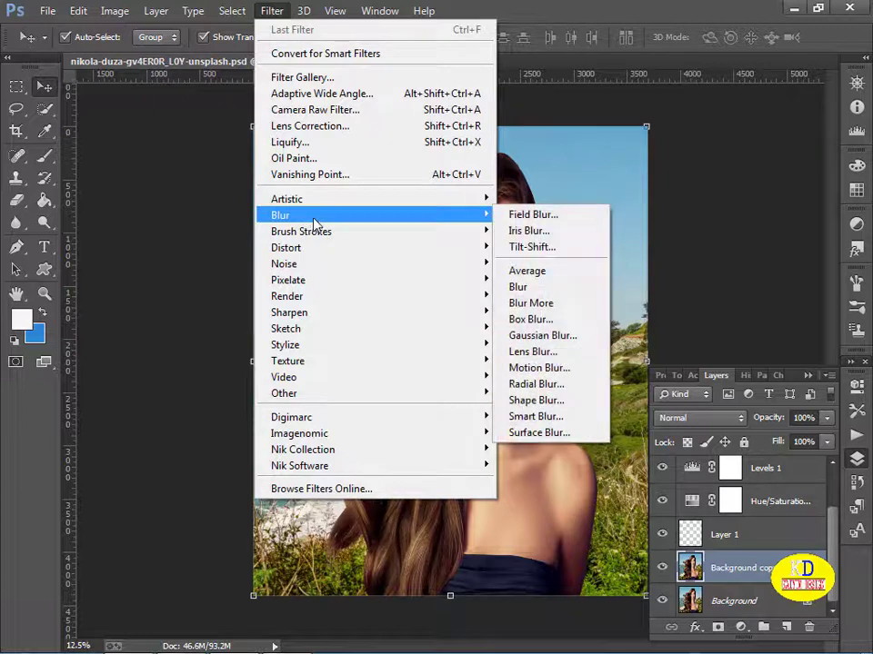
pyautogui.moveTo(280, 214)
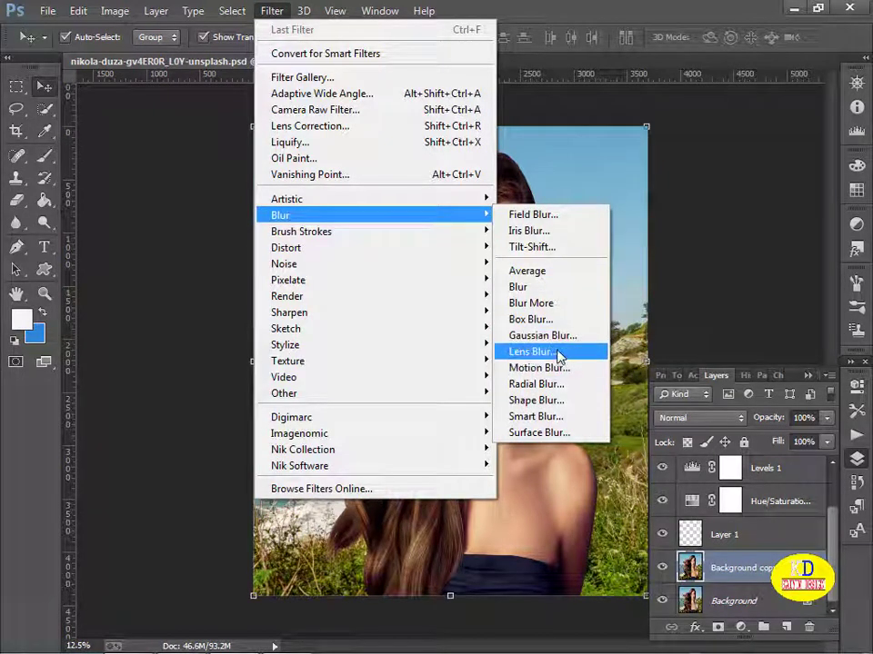
pyautogui.click(564, 337)
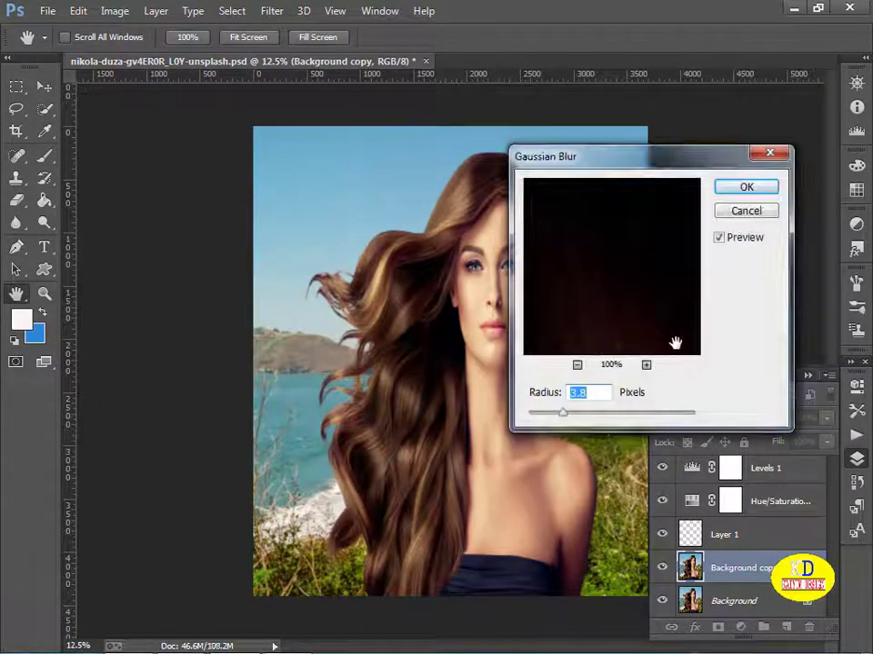
pyautogui.moveTo(563, 415); pyautogui.dragTo(569, 418)
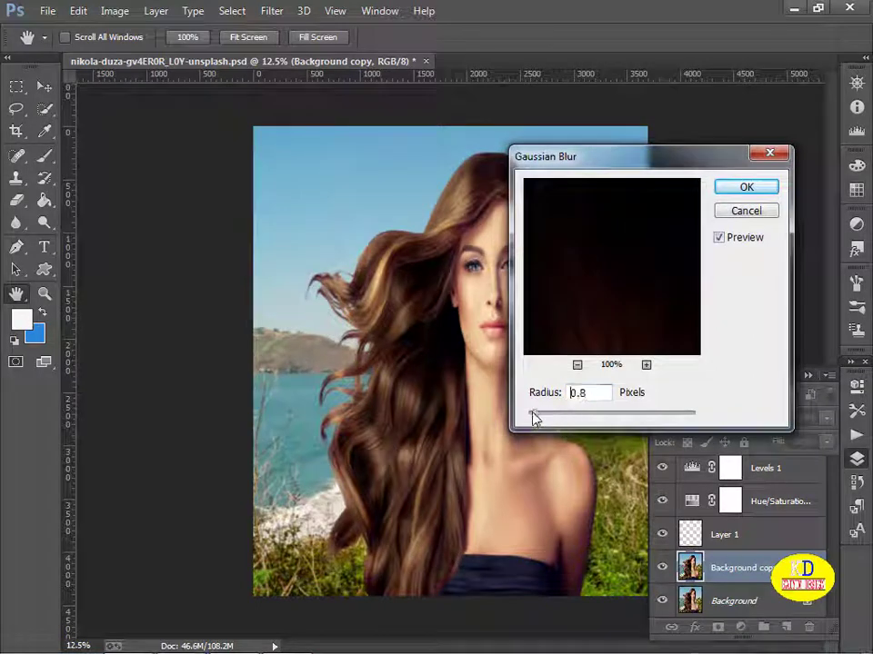
pyautogui.click(746, 187)
pyautogui.press('v')
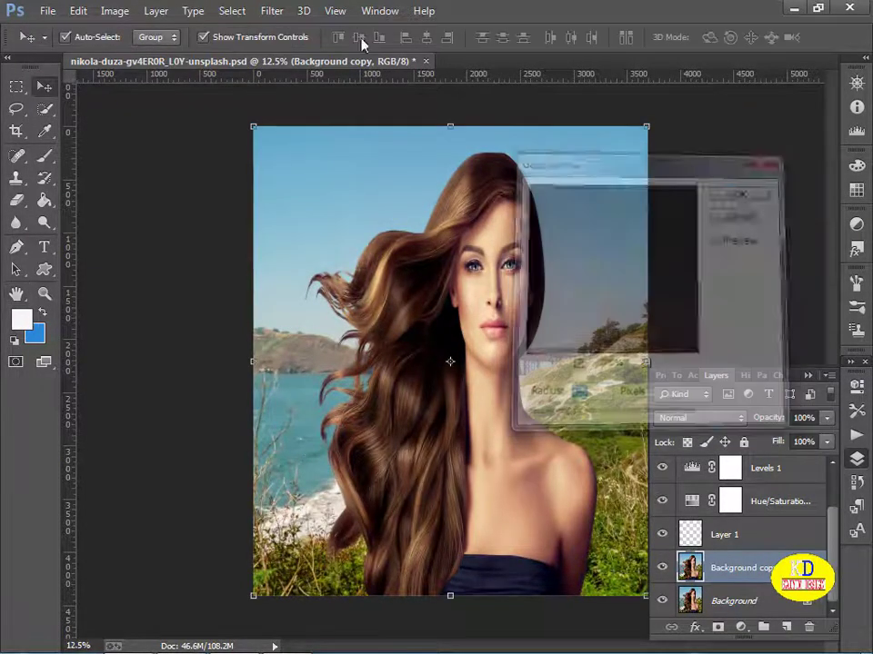
# Rerun Gaussian Blur, sweeping the radius to maximum and back to 0.1 before applying
pyautogui.click(272, 11)
pyautogui.moveTo(280, 216)
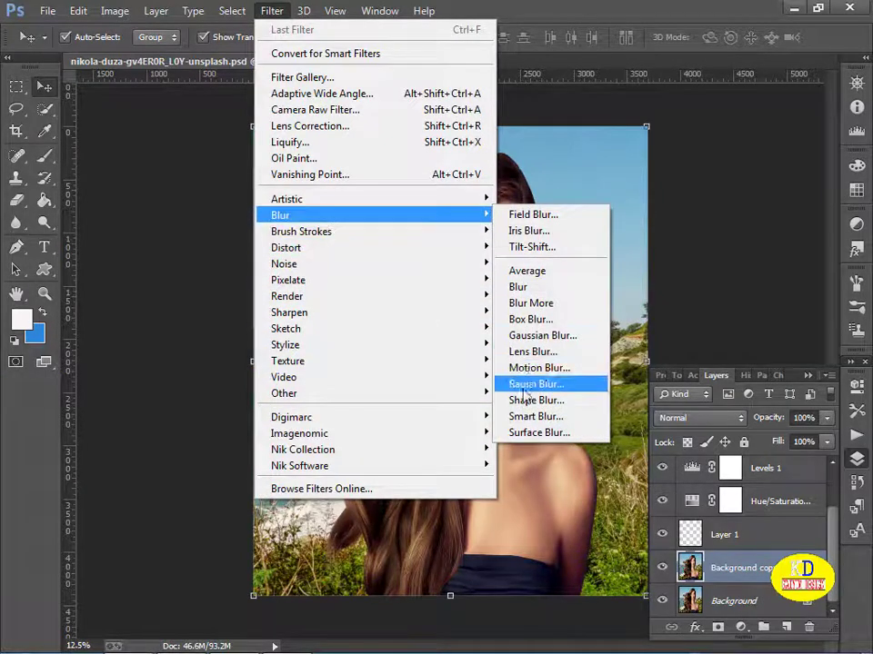
pyautogui.click(556, 336)
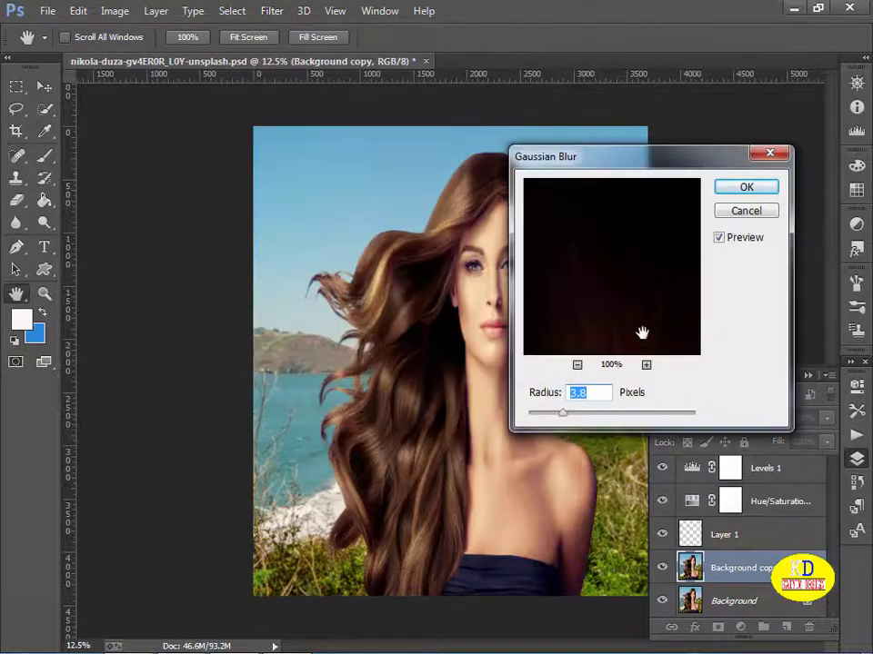
pyautogui.moveTo(562, 417); pyautogui.dragTo(526, 415)
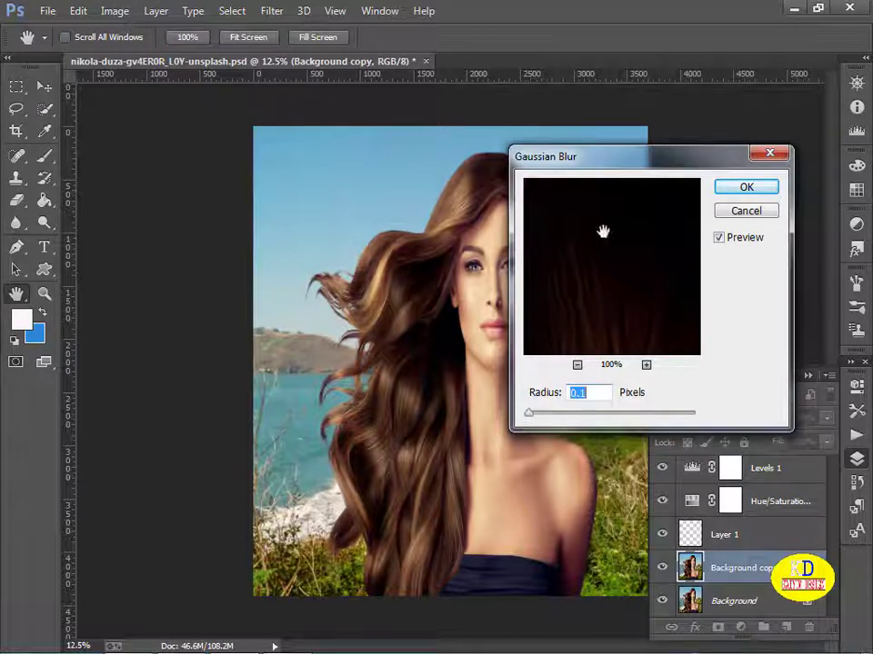
pyautogui.moveTo(608, 172); pyautogui.dragTo(729, 145)
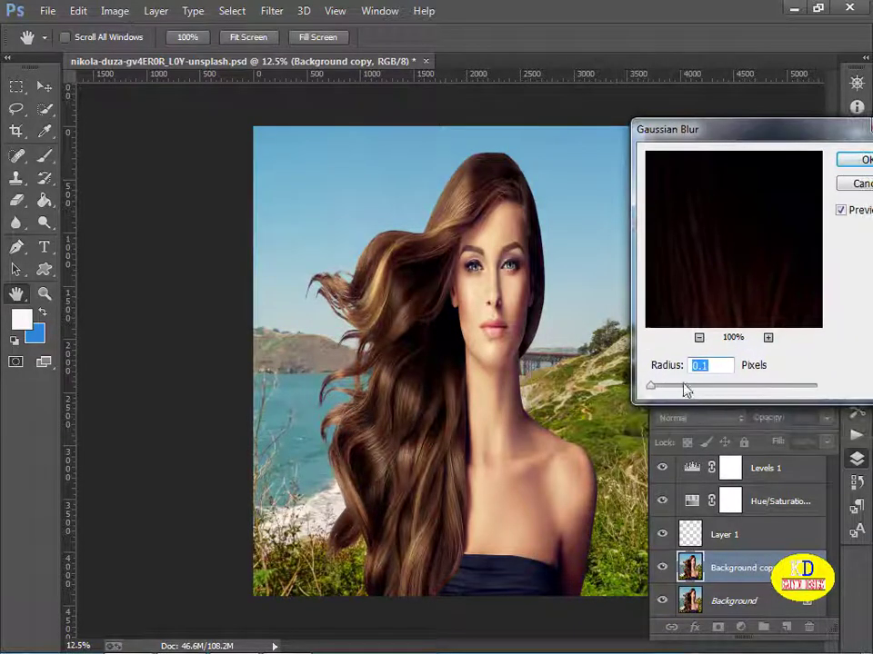
pyautogui.moveTo(653, 387)
pyautogui.mouseDown()
pyautogui.moveTo(795, 387)
pyautogui.moveTo(865, 406)
pyautogui.moveTo(794, 386)
pyautogui.moveTo(659, 392)
pyautogui.moveTo(725, 395)
pyautogui.moveTo(724, 387)
pyautogui.moveTo(680, 388)
pyautogui.moveTo(726, 391)
pyautogui.moveTo(707, 389)
pyautogui.mouseUp()
pyautogui.click(574, 316)
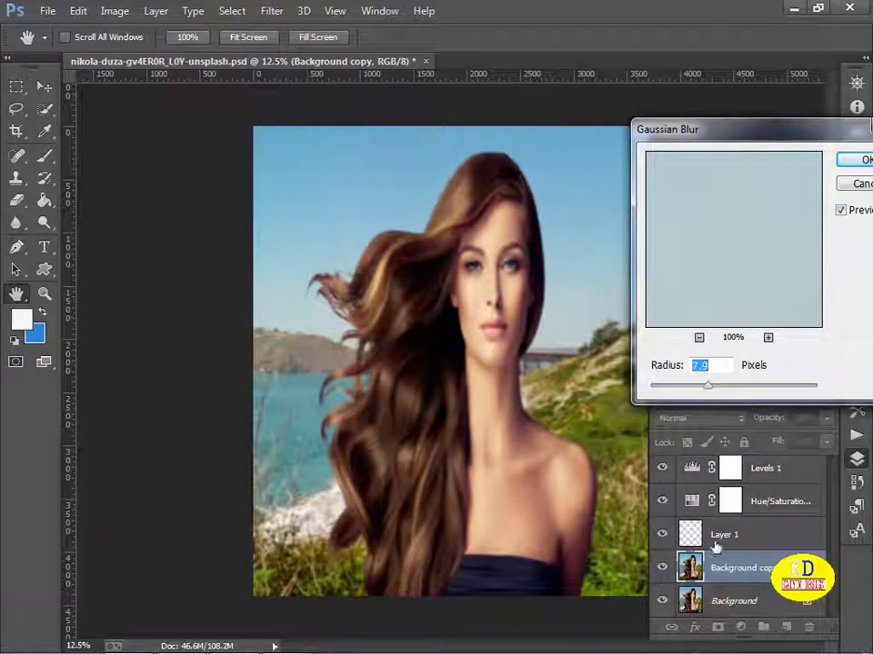
pyautogui.moveTo(718, 398); pyautogui.dragTo(613, 388)
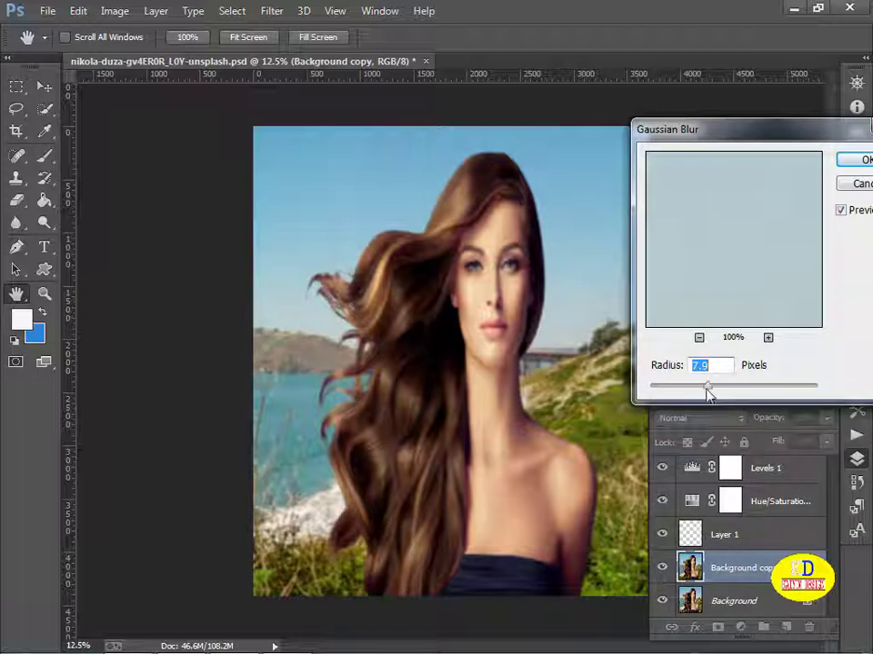
pyautogui.click(859, 182)
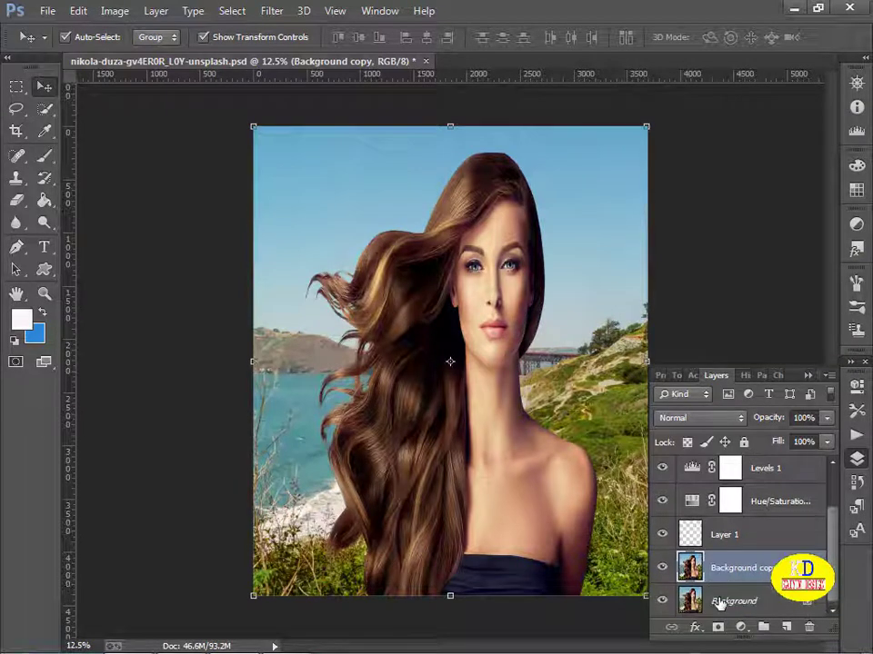
# Nest the Hue/Saturation layer inside two new layer groups
pyautogui.click(720, 607)
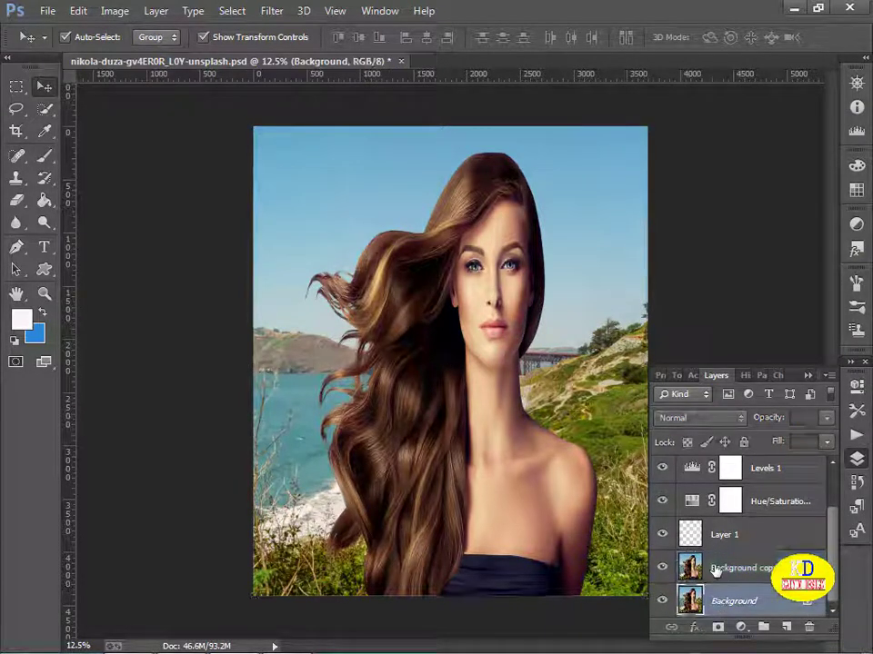
pyautogui.click(718, 568)
pyautogui.click(727, 607)
pyautogui.scroll(1, 727, 600)
pyautogui.scroll(1, 724, 590)
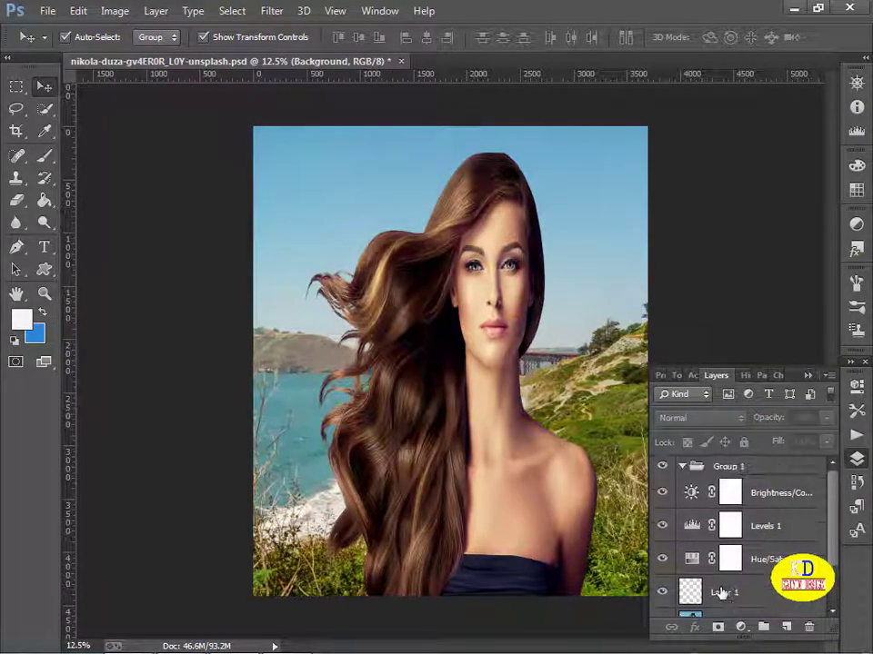
pyautogui.click(722, 589)
pyautogui.click(698, 554)
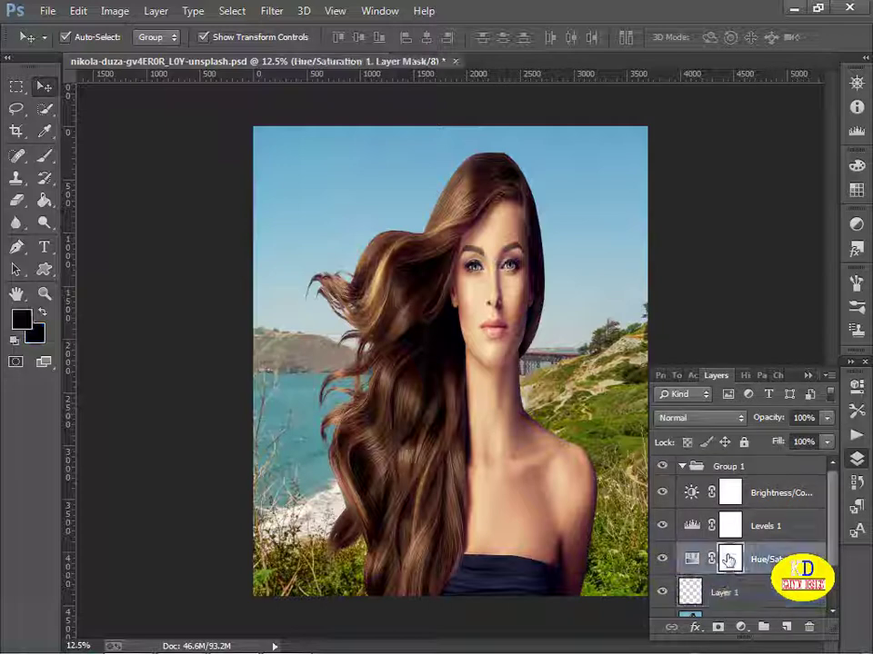
pyautogui.scroll(-2, 736, 591)
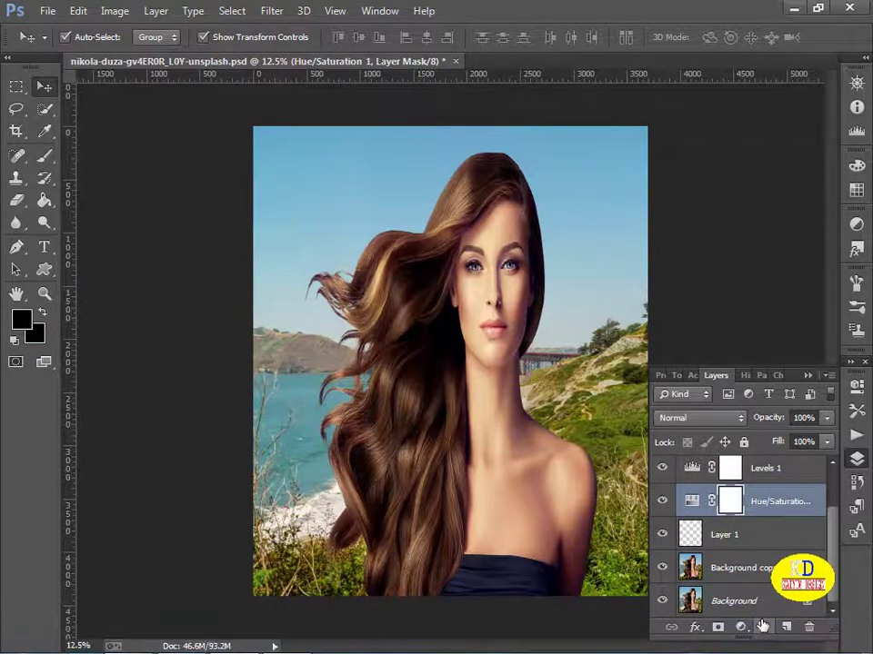
pyautogui.click(763, 627)
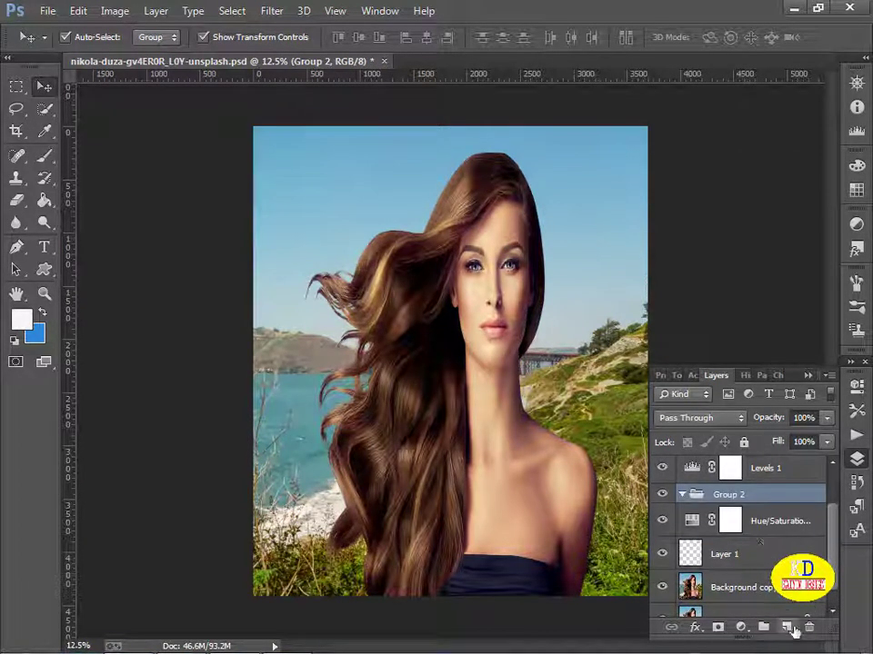
pyautogui.hotkey('ctrl', 'g')
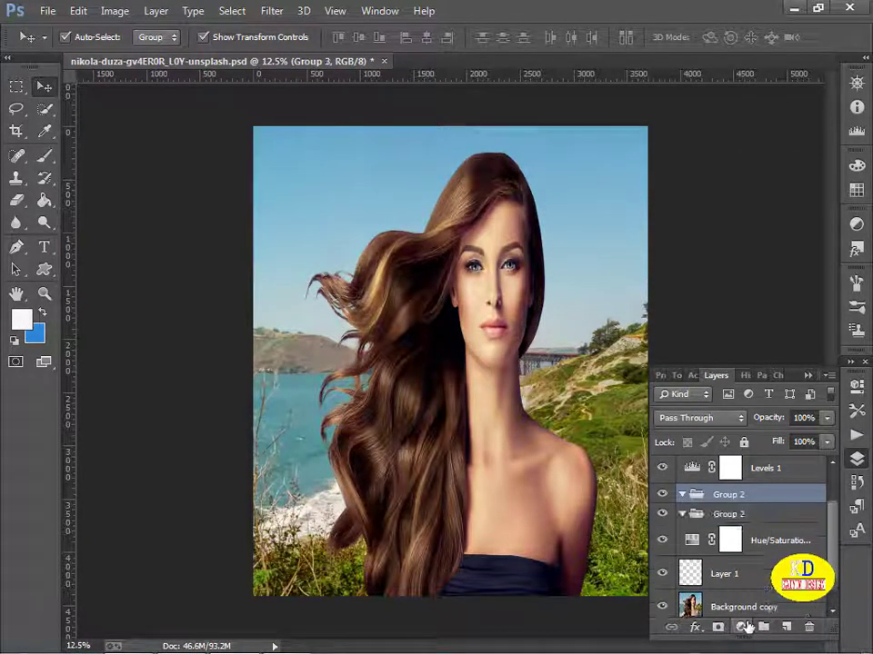
# Add a Curves adjustment layer with an RGB point at input 140, output 149 to brighten the image
pyautogui.click(741, 627)
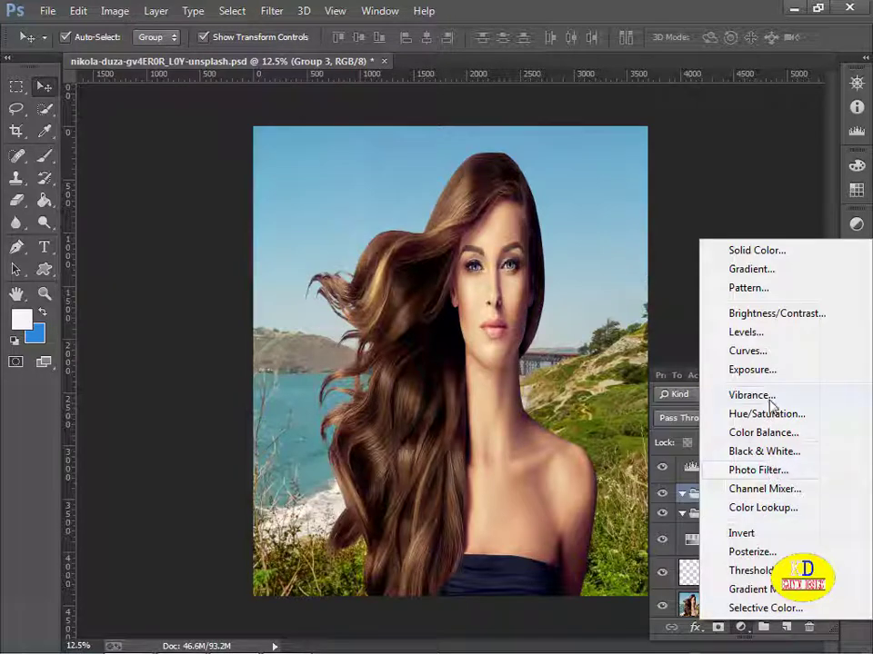
pyautogui.click(763, 352)
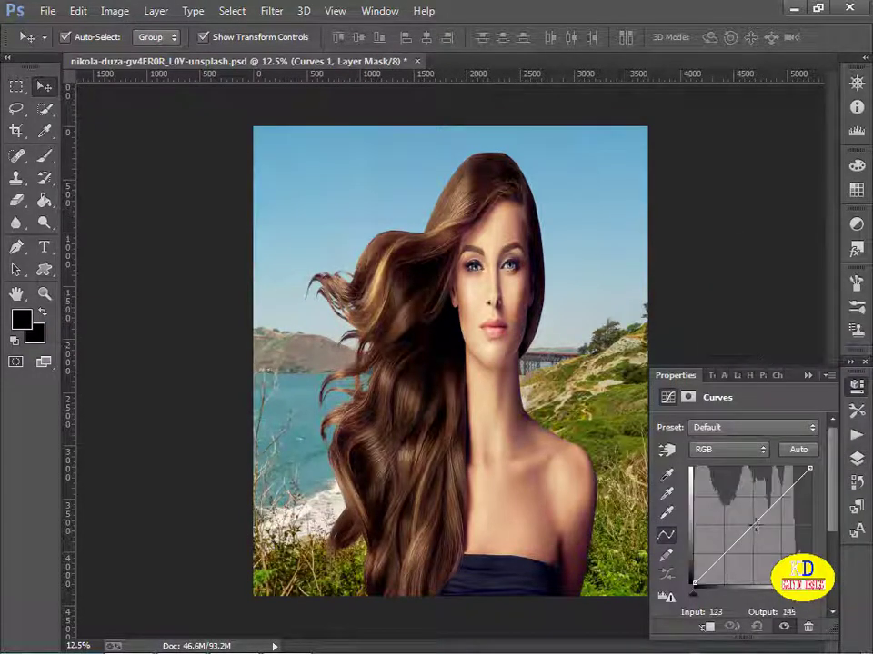
pyautogui.moveTo(752, 526)
pyautogui.mouseDown()
pyautogui.moveTo(747, 508)
pyautogui.moveTo(758, 516)
pyautogui.mouseUp()
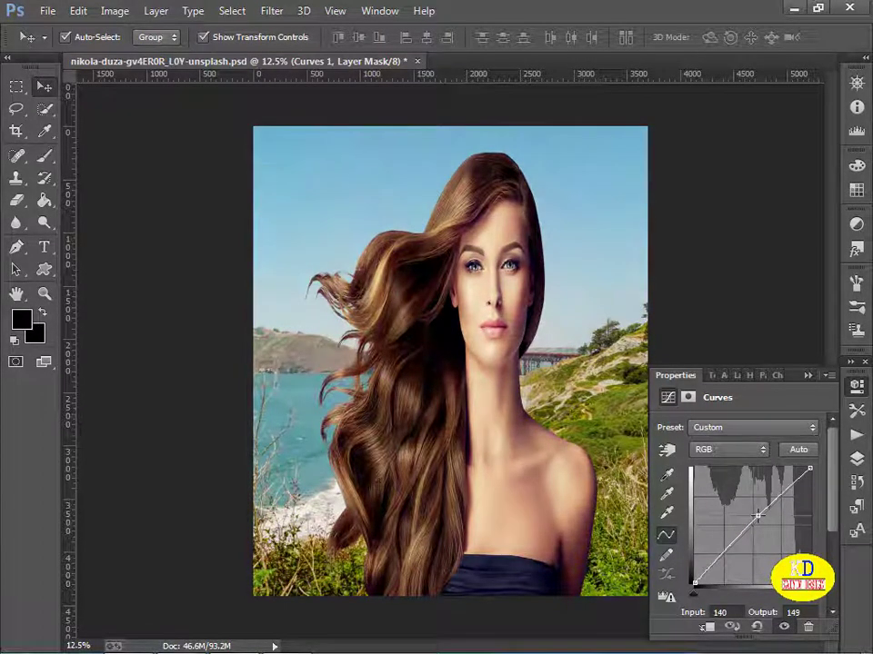
pyautogui.click(807, 376)
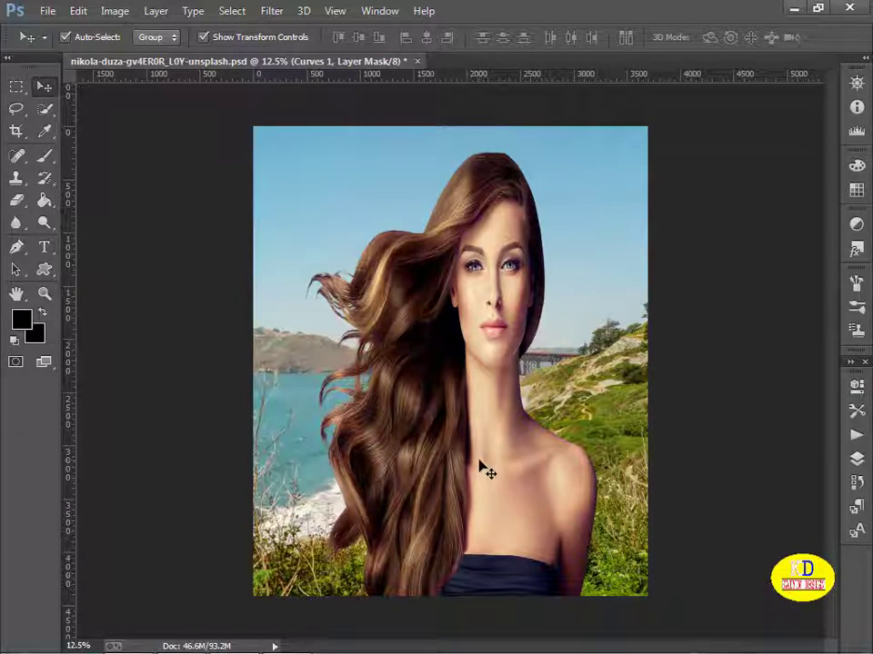